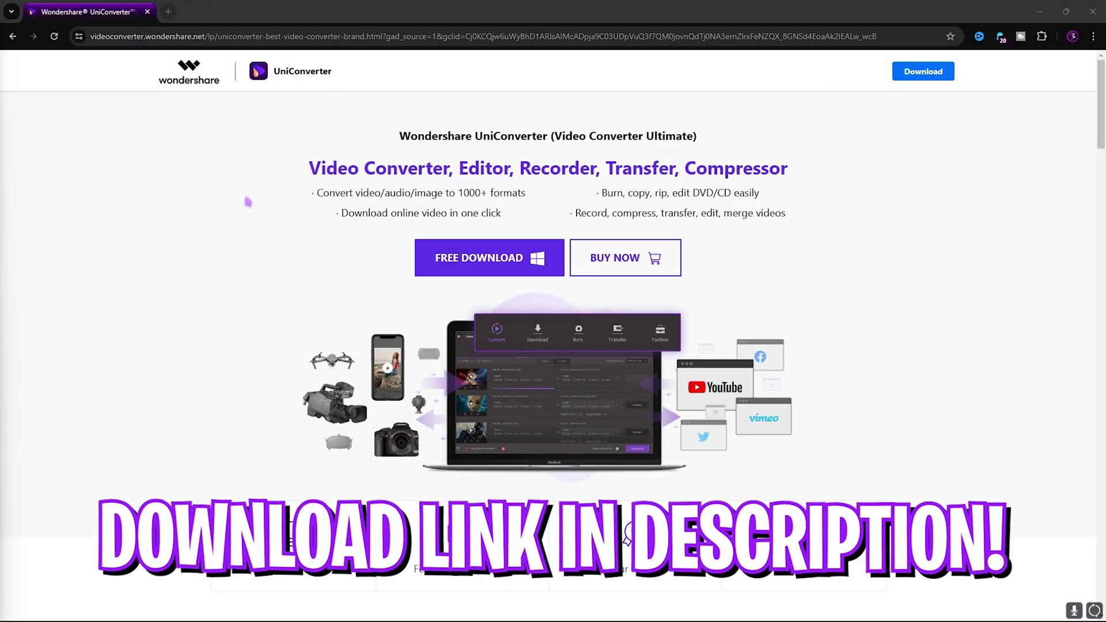
Highlight the '1000+ formats' and 'record, compress, transfer, edit' feature lines, then deselect them
{"action": "left_click_drag", "start_coordinate": [385, 193], "coordinate": [507, 194]}
{"action": "left_click", "coordinate": [431, 233]}
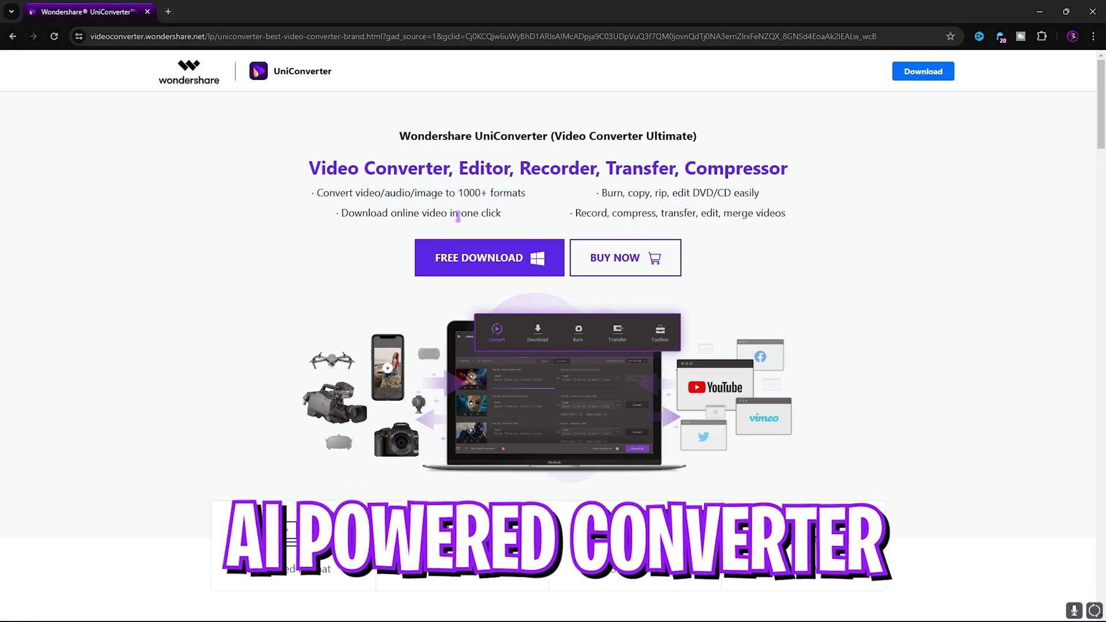
{"action": "left_click_drag", "start_coordinate": [572, 213], "coordinate": [749, 213]}
{"action": "left_click", "coordinate": [748, 213]}
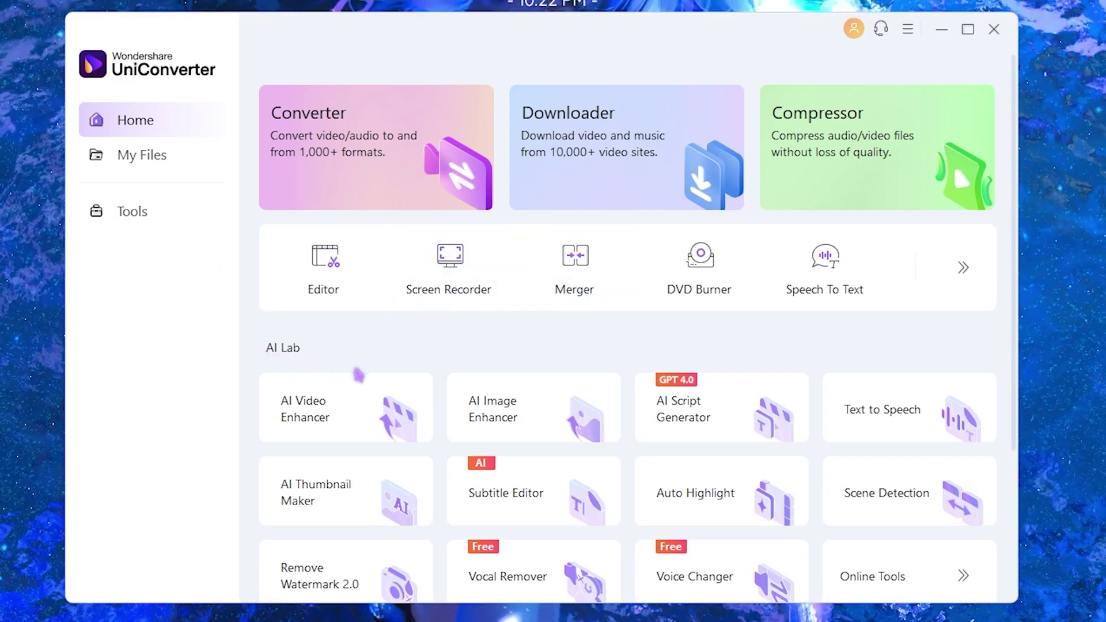
Scroll through the Home tools list and enter the Converter workspace
{"action": "scroll", "coordinate": [403, 380], "scroll_direction": "down", "scroll_amount": 3}
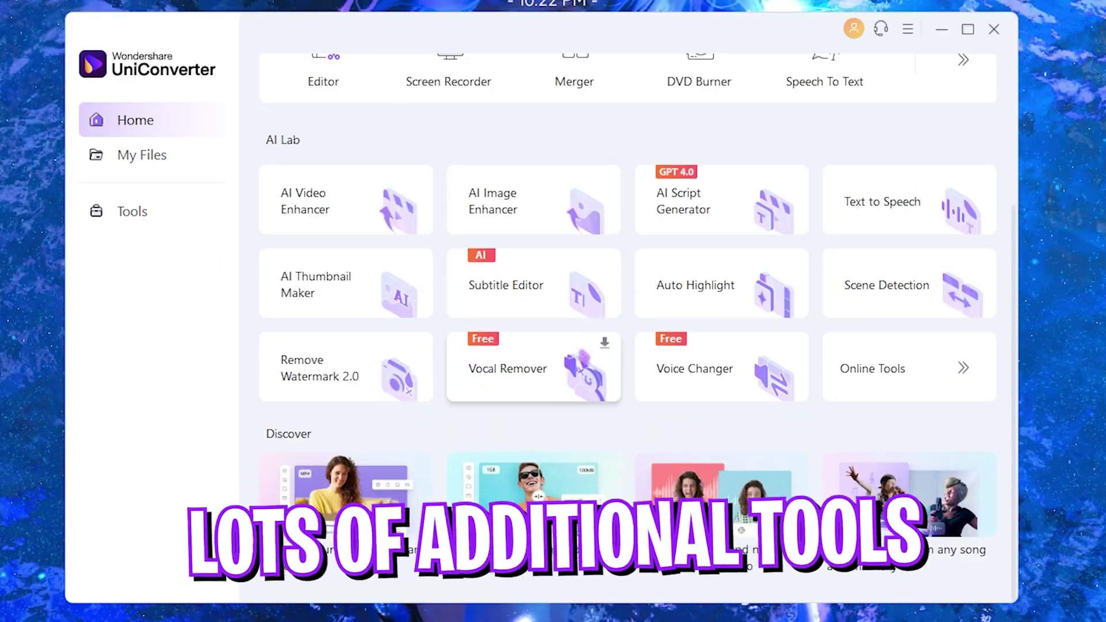
{"action": "scroll", "coordinate": [583, 363], "scroll_direction": "up", "scroll_amount": 3}
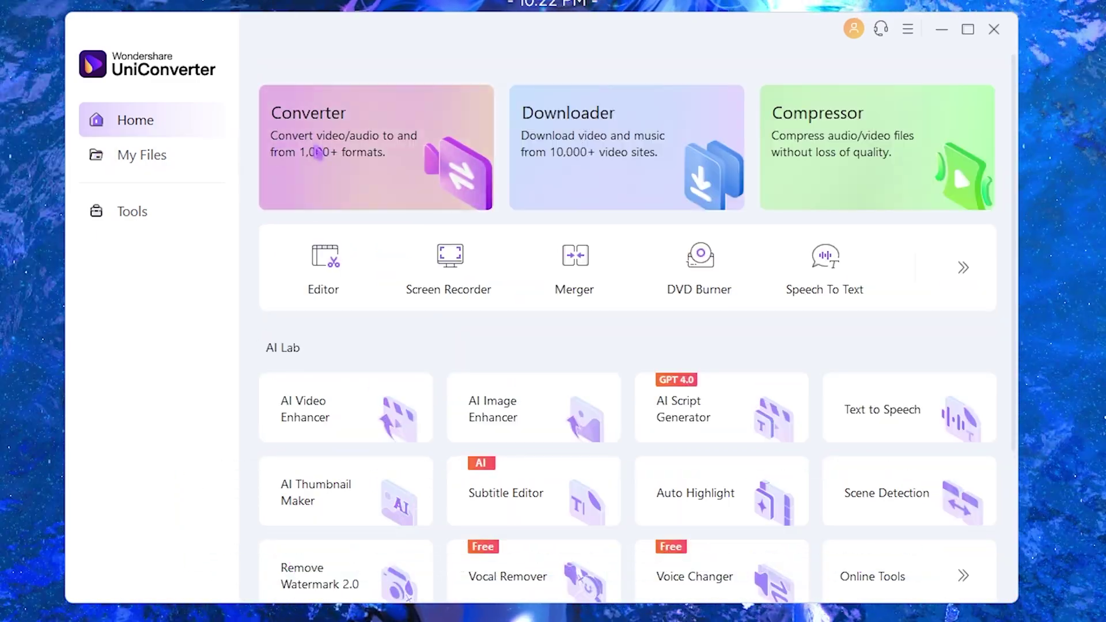
{"action": "left_click", "coordinate": [363, 130]}
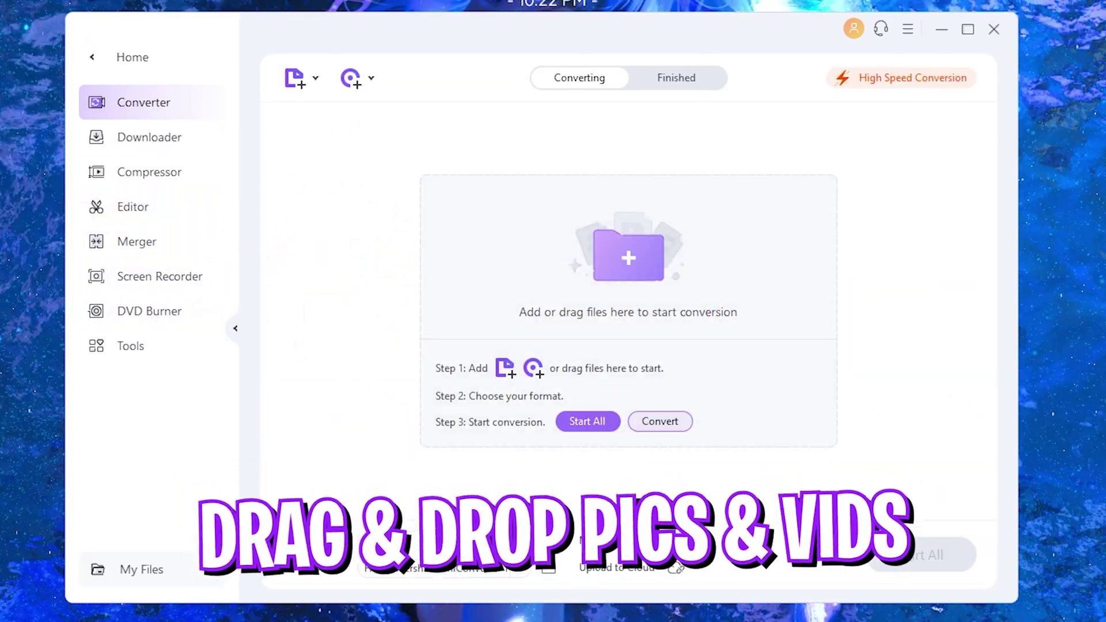
Drop C0006.MP4 (3840*2160, 1.27 GB) into the 'Add or drag files here' area
{"action": "left_click_drag", "start_coordinate": [599, 315], "coordinate": [599, 315]}
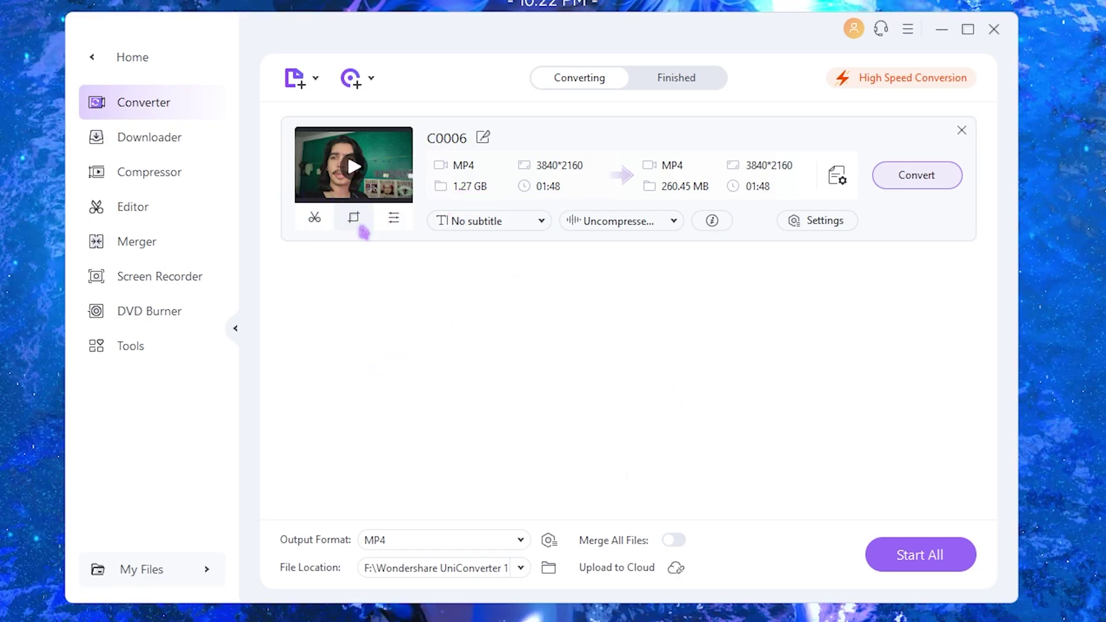
Choose HEVC MP4 at Same as source resolution for the batch and for C0006
{"action": "left_click", "coordinate": [395, 541]}
{"action": "left_click", "coordinate": [448, 246]}
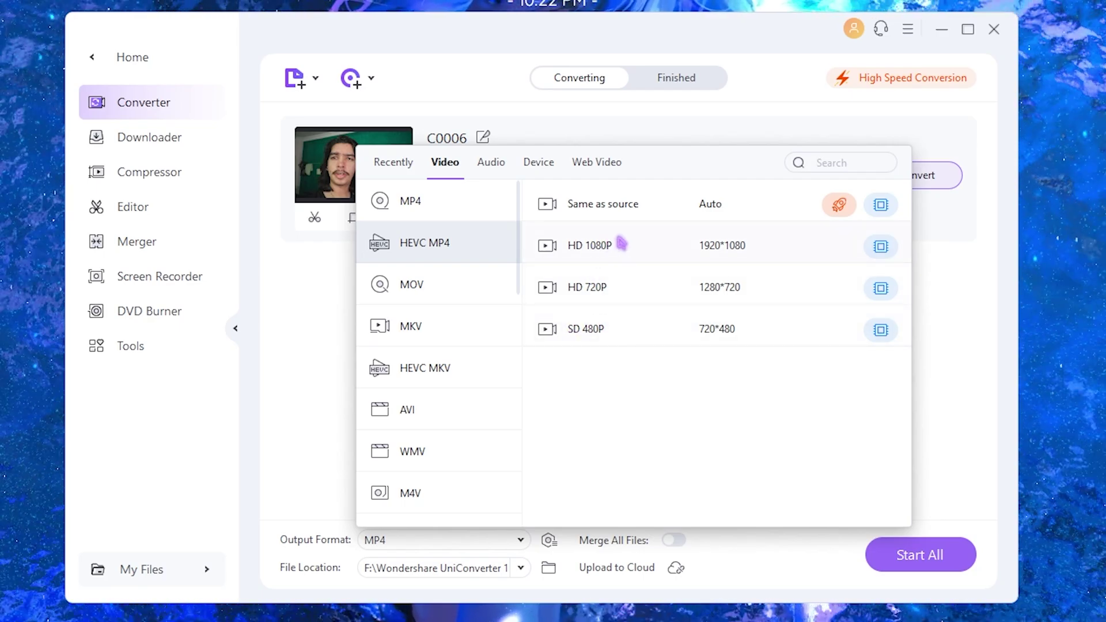
{"action": "left_click", "coordinate": [620, 207]}
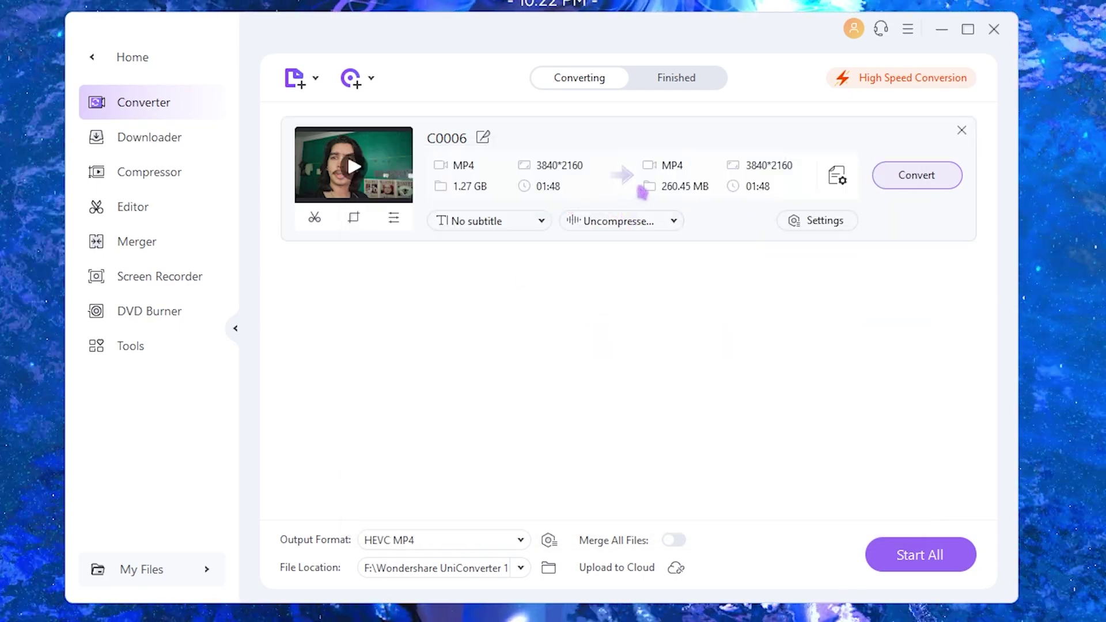
{"action": "left_click", "coordinate": [837, 175]}
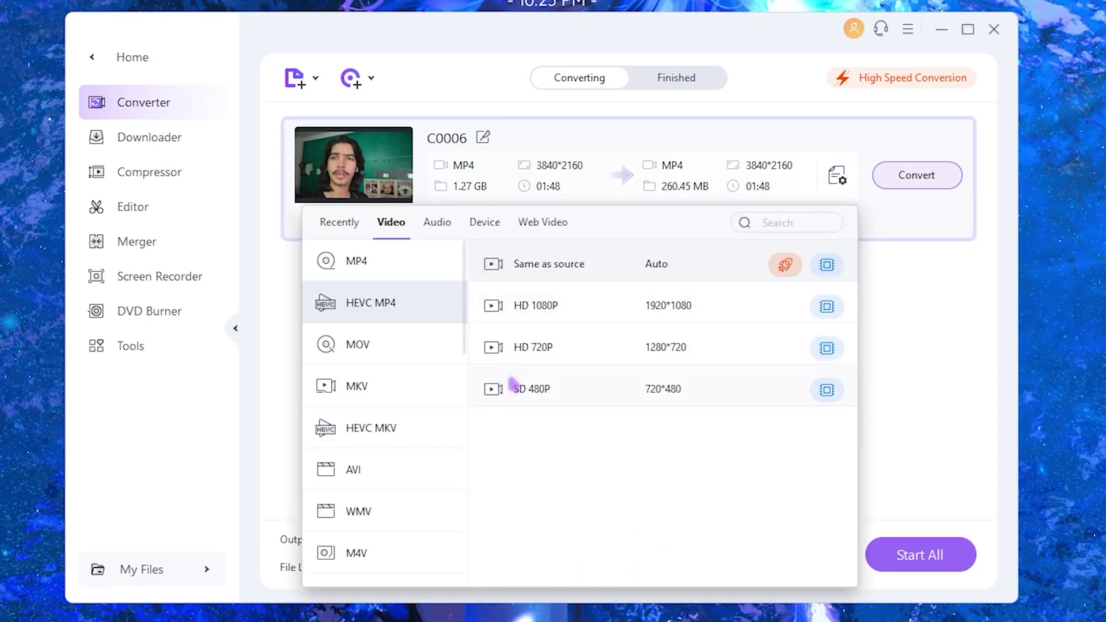
{"action": "left_click", "coordinate": [490, 270]}
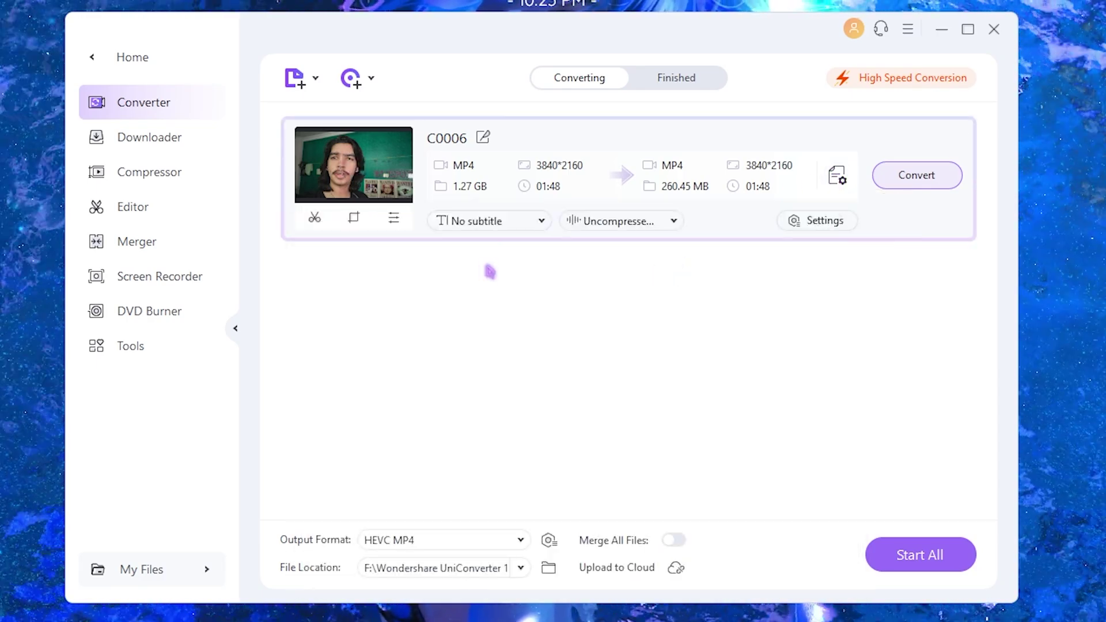
Set C0006's video to HEVC, 3840*2160, High Quality, 30 fps and 50000 kbps bitrate
{"action": "left_click", "coordinate": [816, 222]}
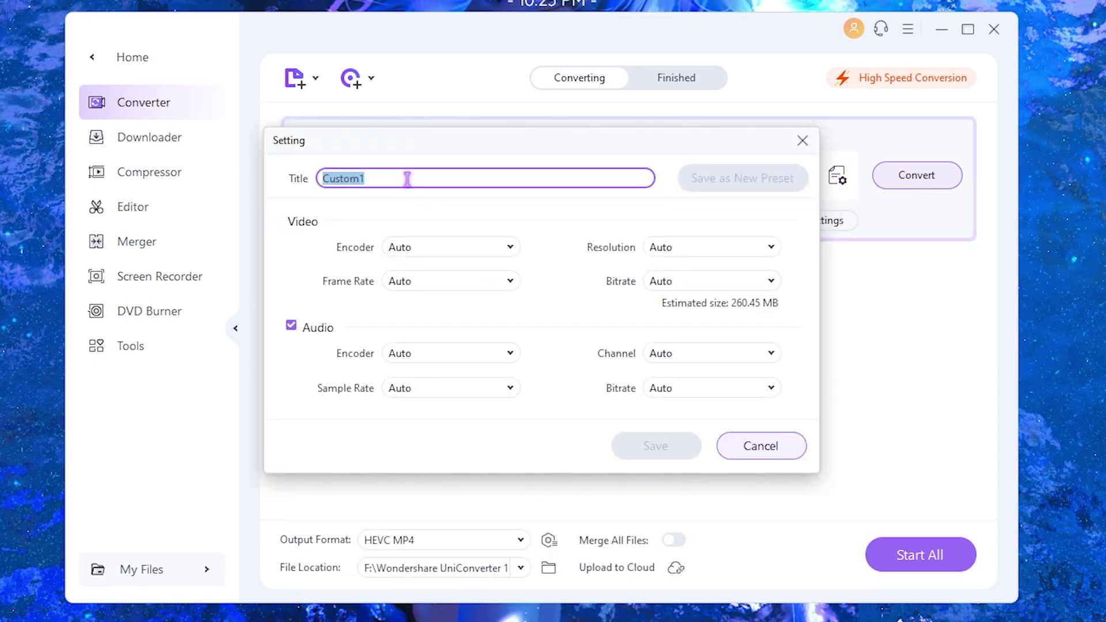
{"action": "type", "text": "ZV1"}
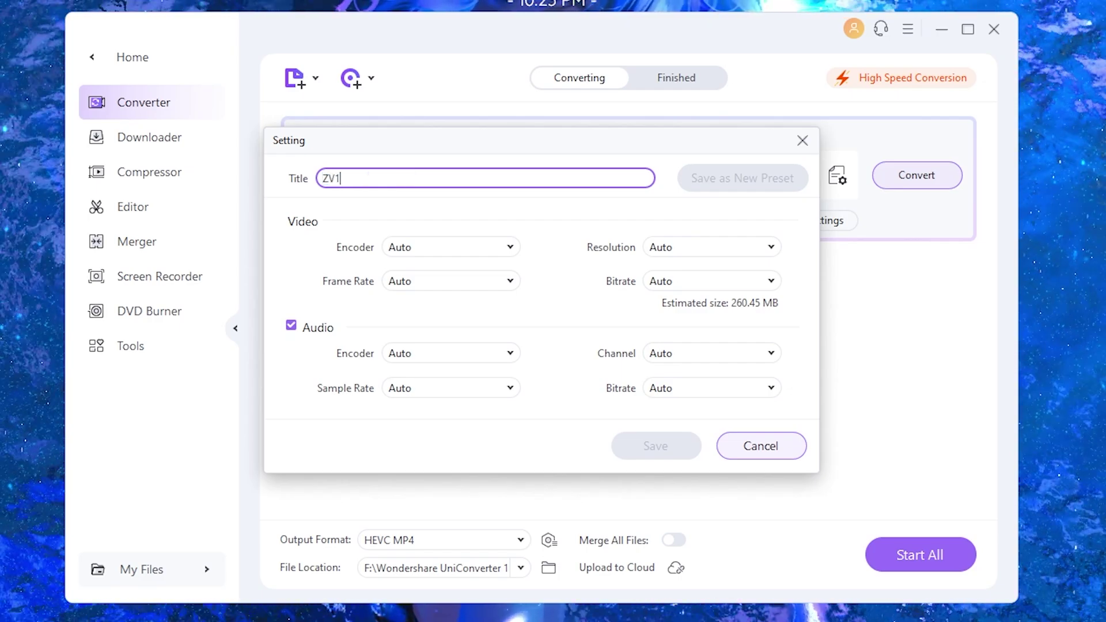
{"action": "left_click", "coordinate": [441, 248]}
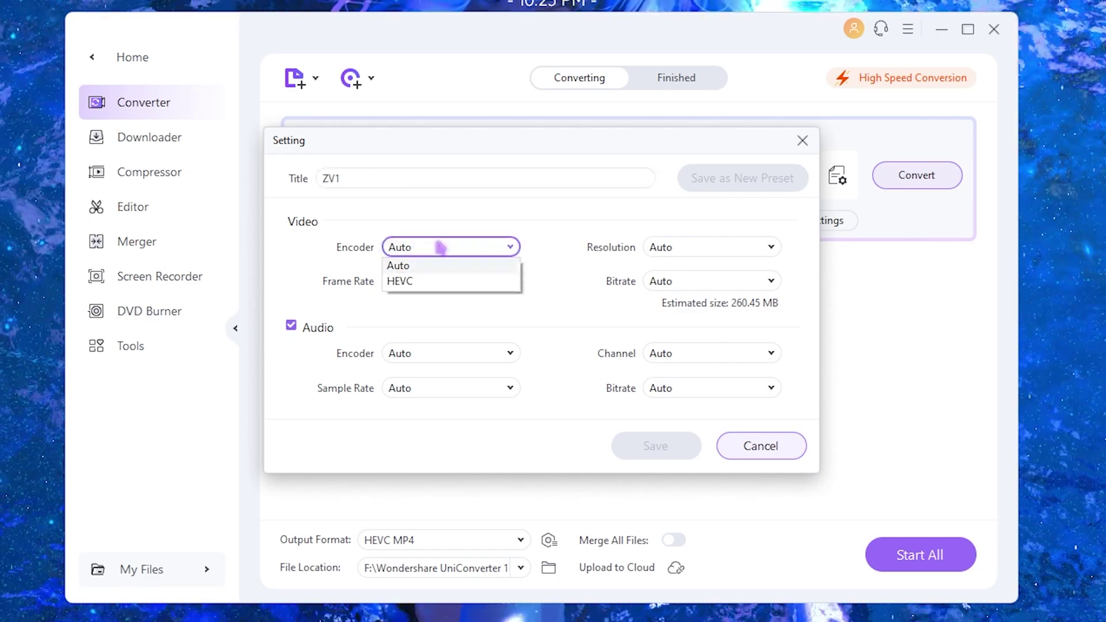
{"action": "left_click", "coordinate": [410, 282]}
{"action": "left_click", "coordinate": [691, 247]}
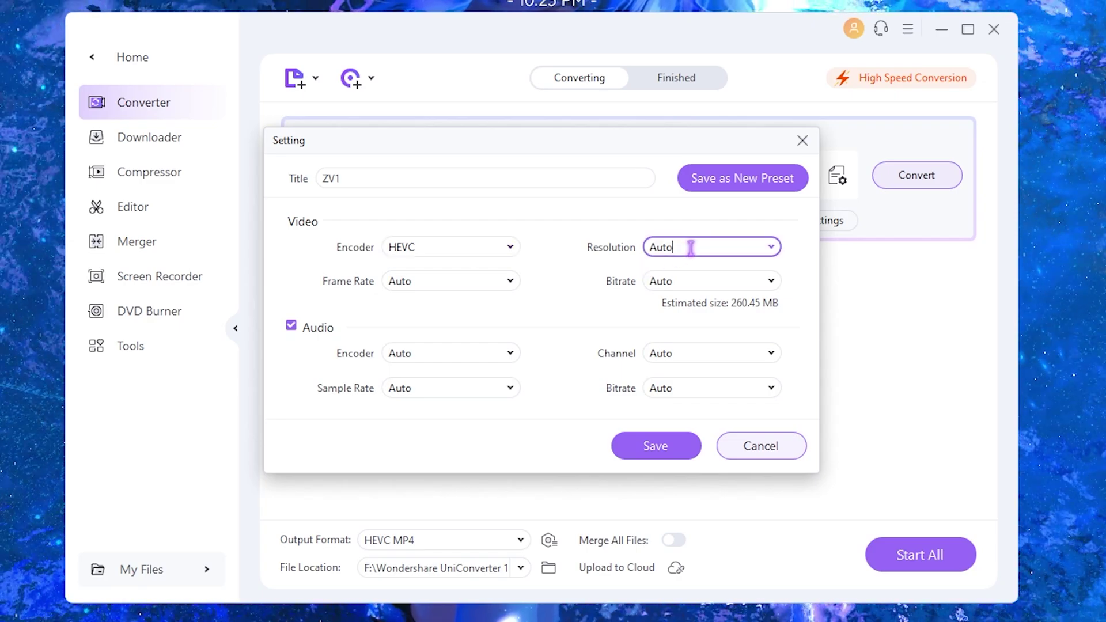
{"action": "left_click", "coordinate": [669, 360]}
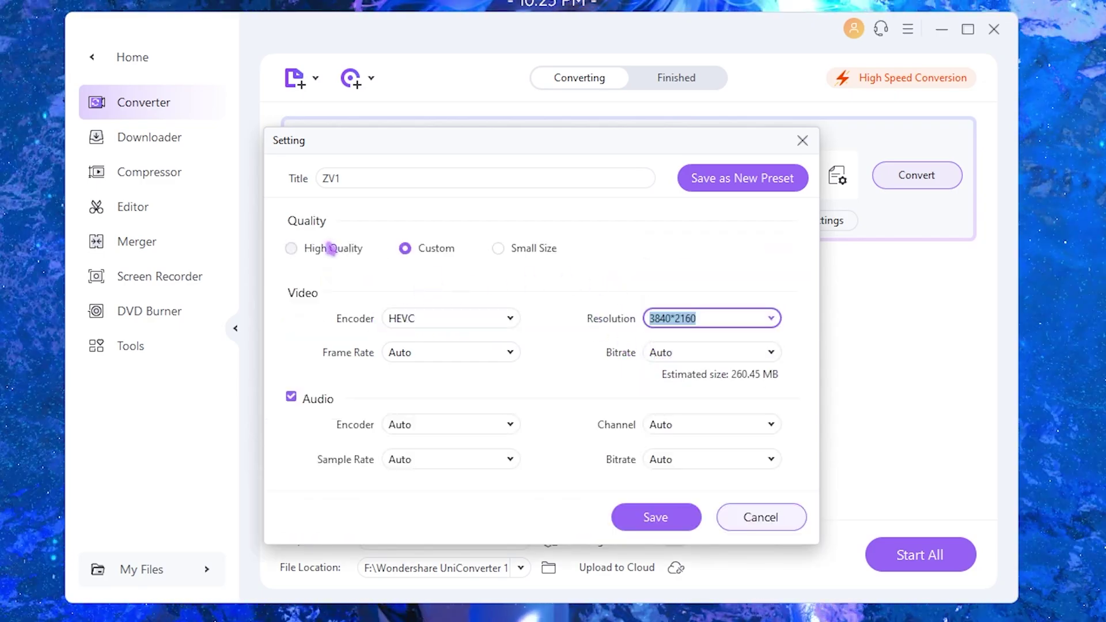
{"action": "left_click", "coordinate": [293, 251]}
{"action": "left_click", "coordinate": [447, 353]}
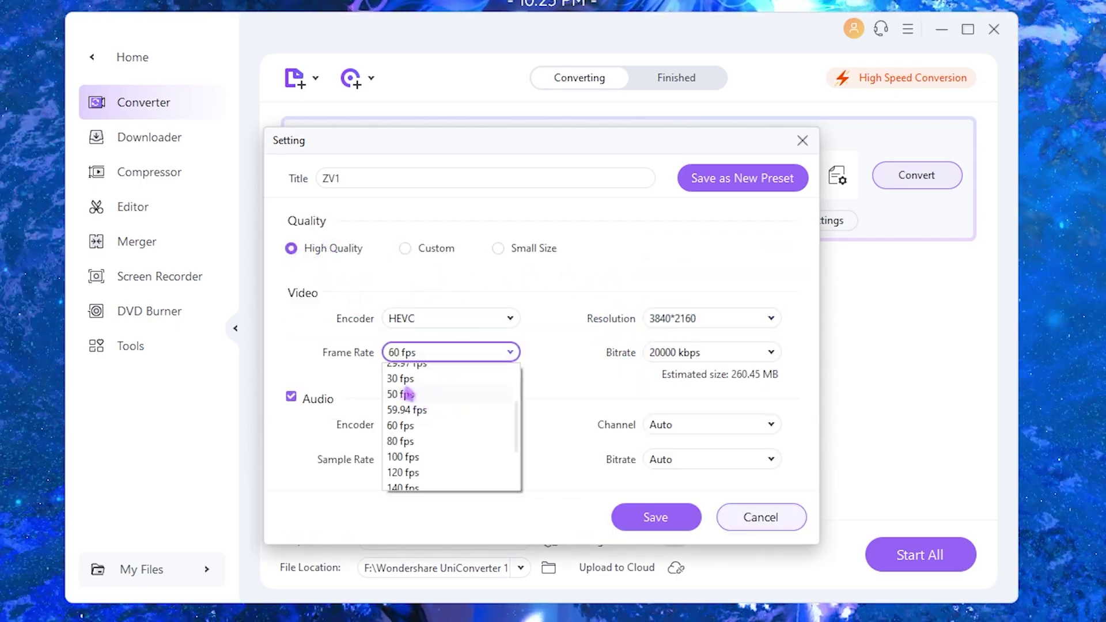
{"action": "left_click", "coordinate": [400, 378]}
{"action": "left_click", "coordinate": [714, 355]}
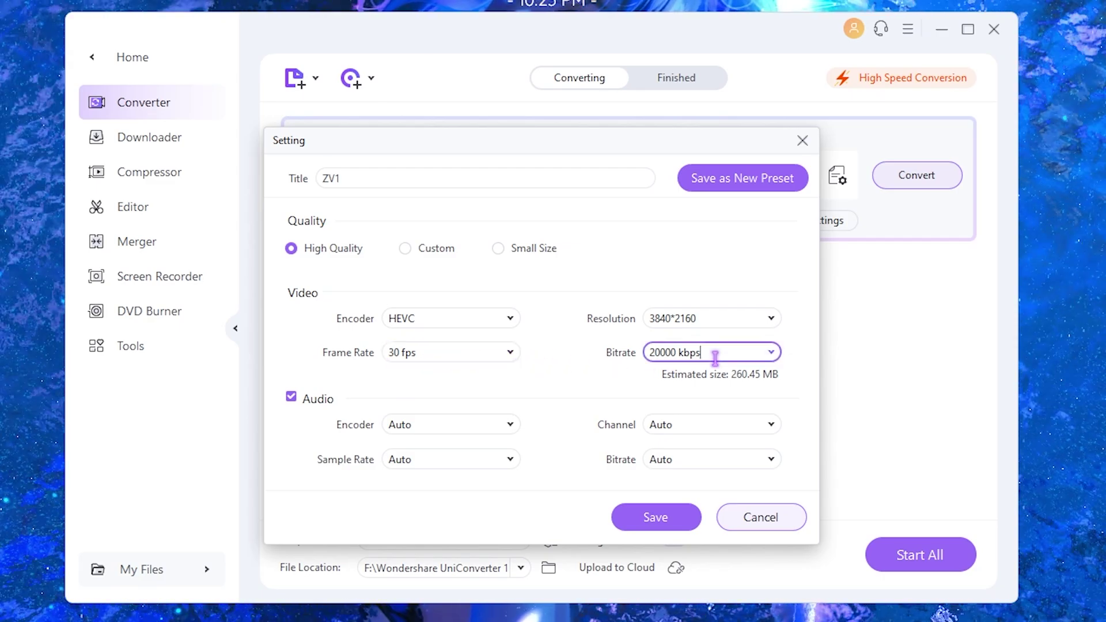
{"action": "left_click", "coordinate": [703, 353]}
{"action": "left_click", "coordinate": [680, 482]}
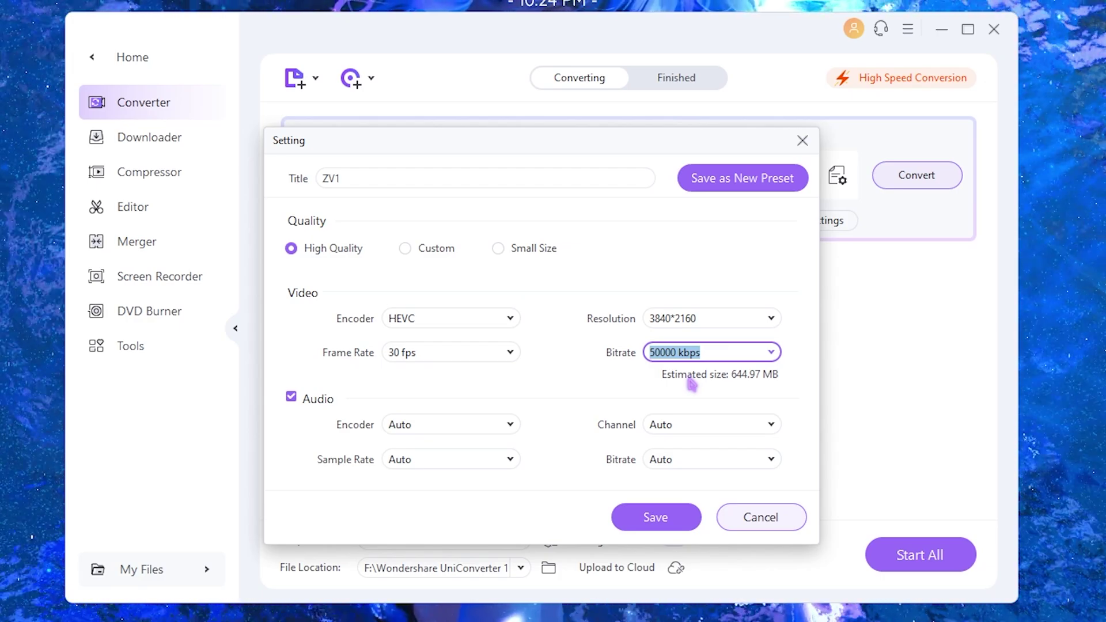
Set the audio to AAC, 2 channels, 48000 Hz, 320 kbps and save the settings
{"action": "left_click", "coordinate": [452, 424]}
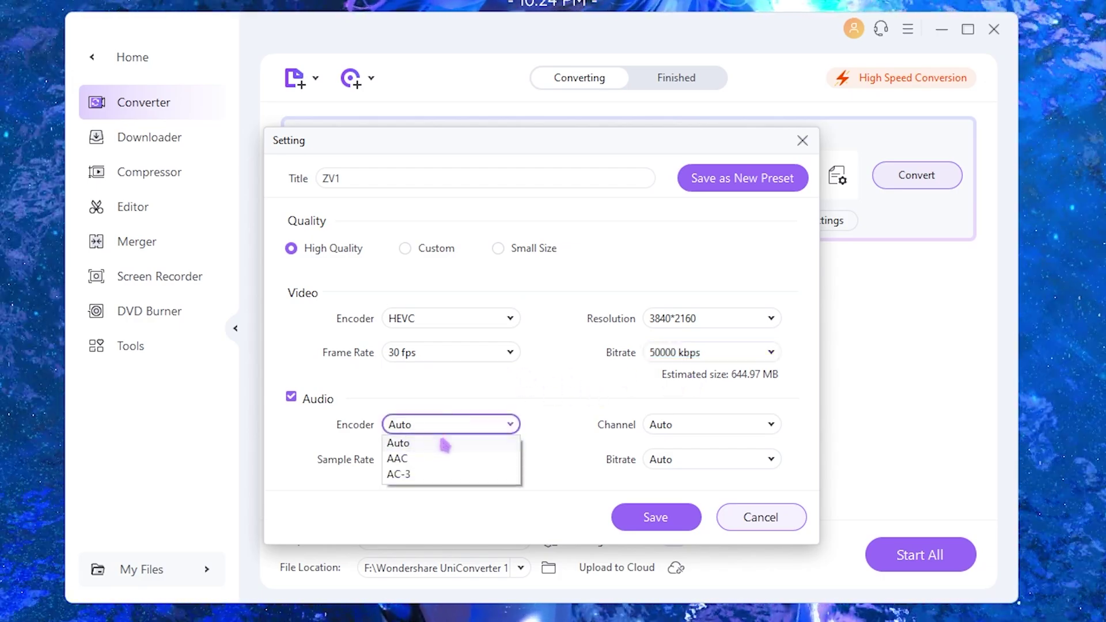
{"action": "left_click", "coordinate": [405, 459]}
{"action": "left_click", "coordinate": [670, 429]}
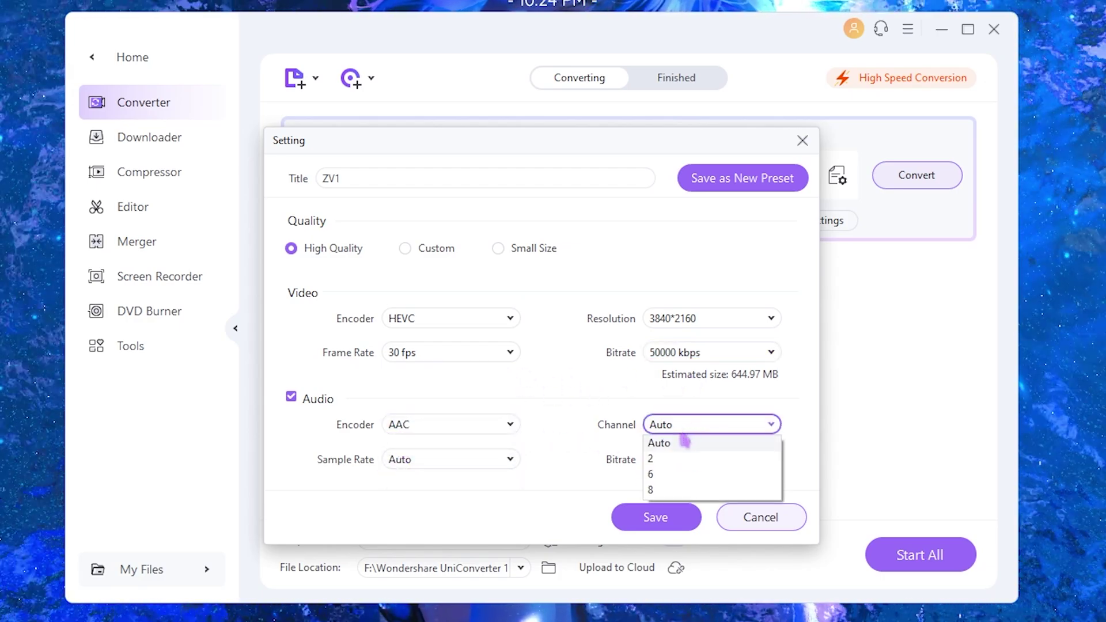
{"action": "left_click", "coordinate": [655, 460]}
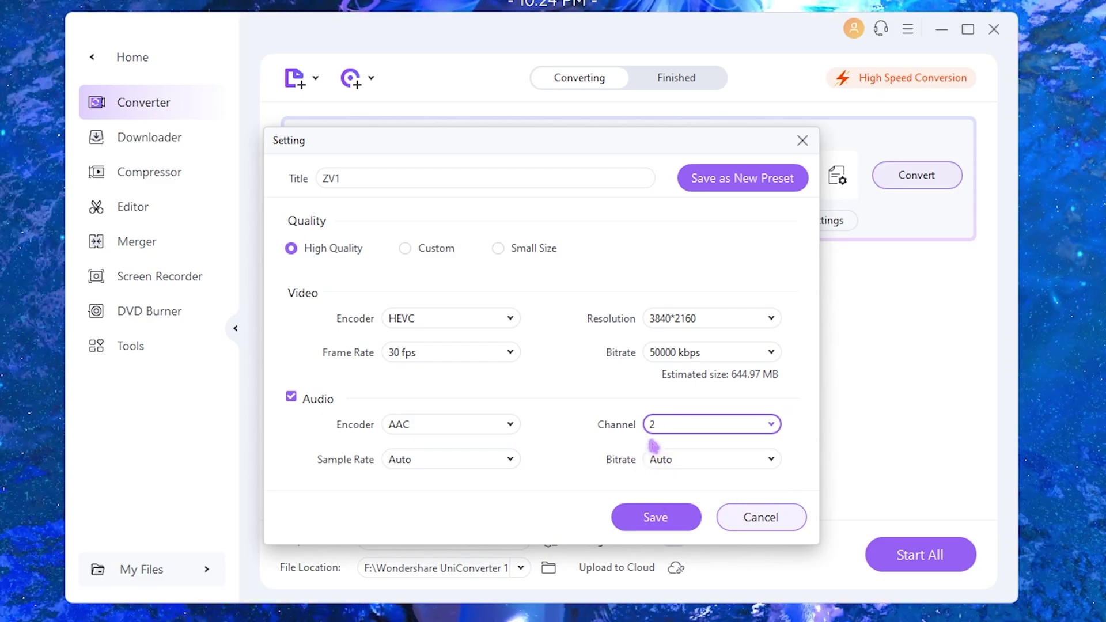
{"action": "left_click", "coordinate": [444, 459]}
{"action": "left_click", "coordinate": [420, 508]}
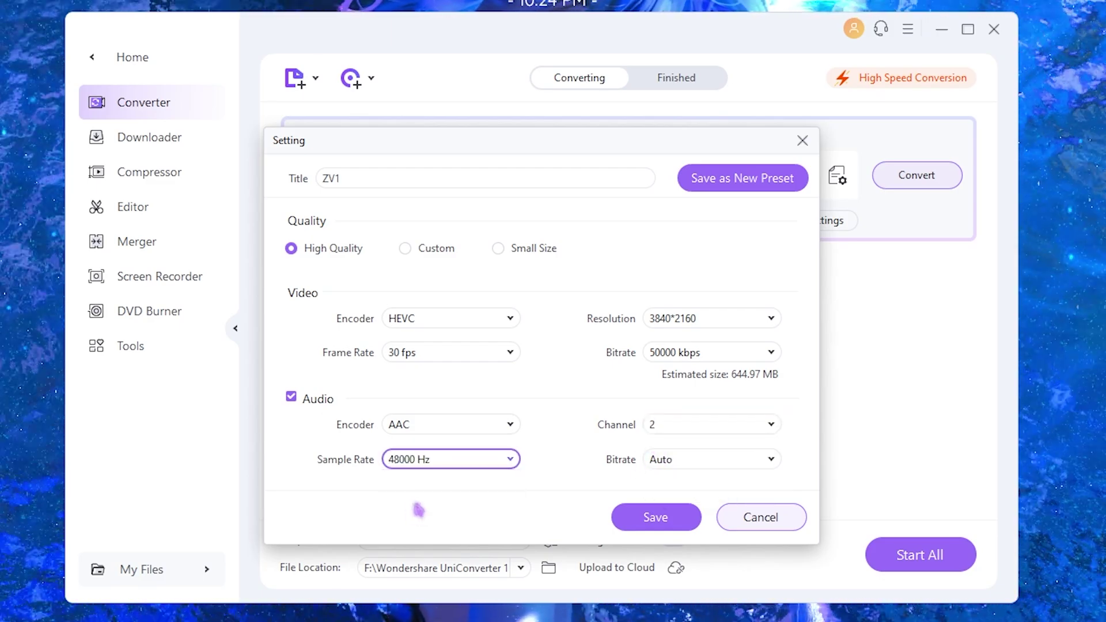
{"action": "left_click", "coordinate": [674, 459]}
{"action": "left_click", "coordinate": [671, 554]}
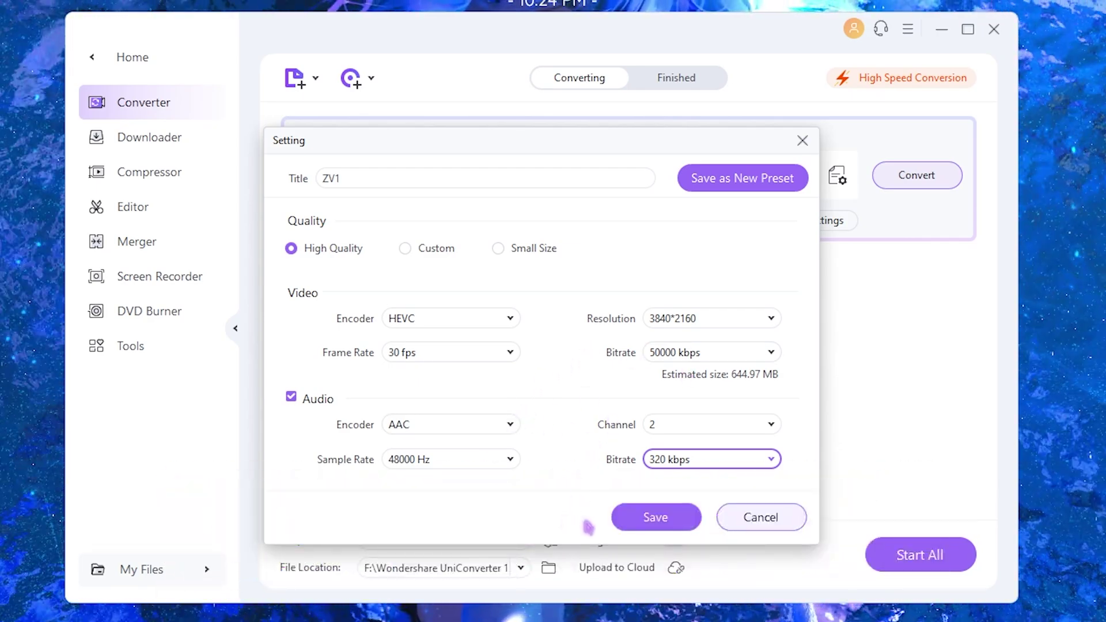
{"action": "left_click", "coordinate": [662, 517]}
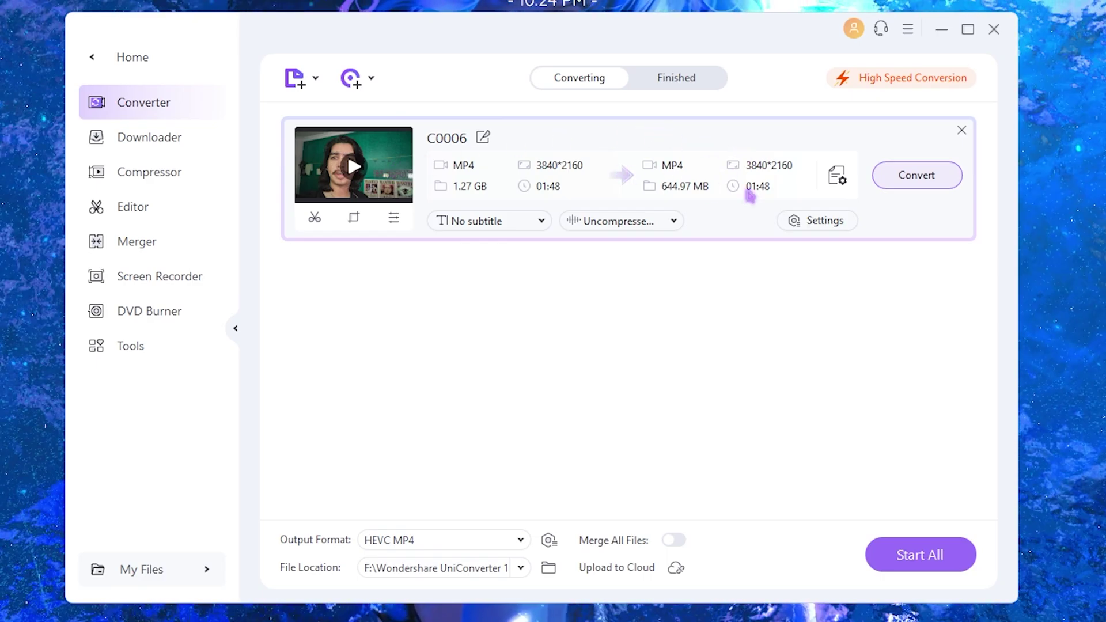
Run Start All on C0006, then view the Convert tab's acceleration preferences
{"action": "left_click", "coordinate": [932, 562]}
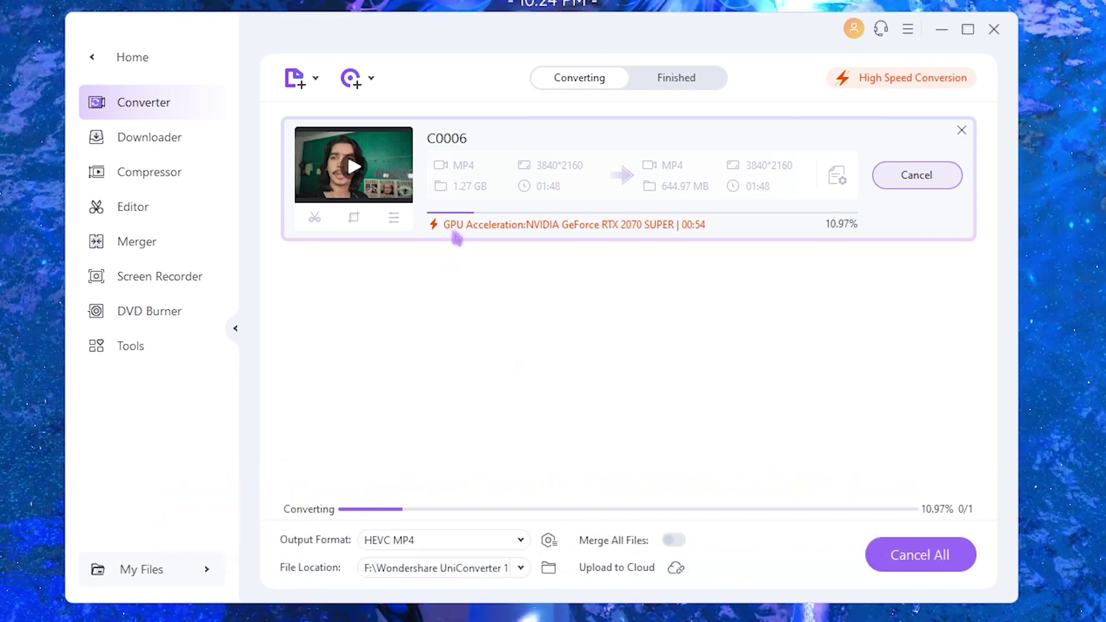
{"action": "left_click", "coordinate": [907, 29]}
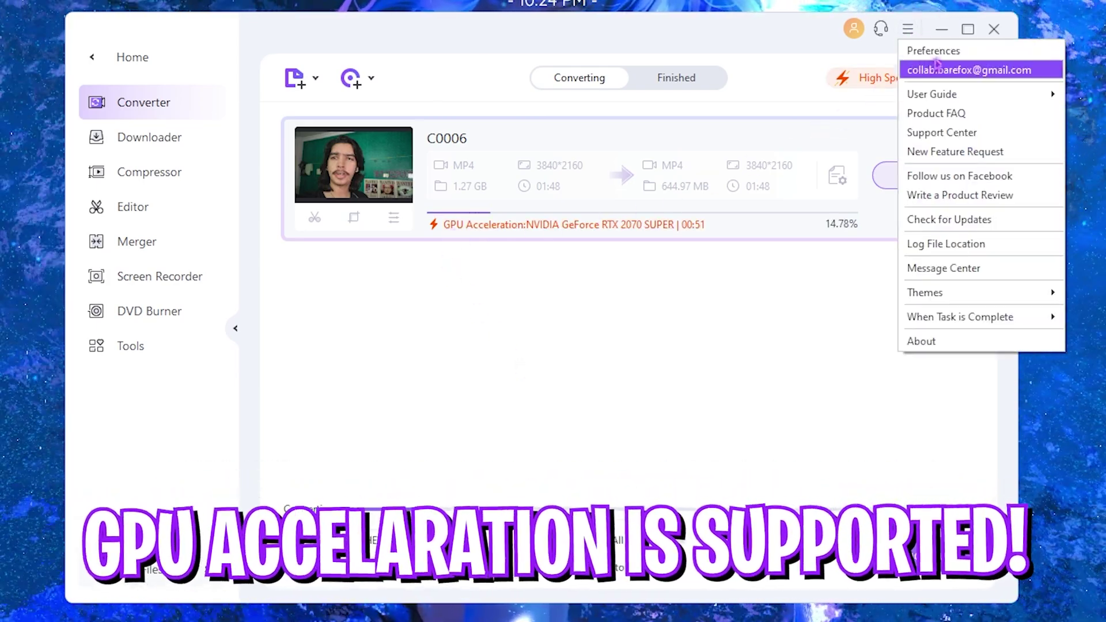
{"action": "left_click", "coordinate": [933, 51]}
{"action": "left_click", "coordinate": [364, 91]}
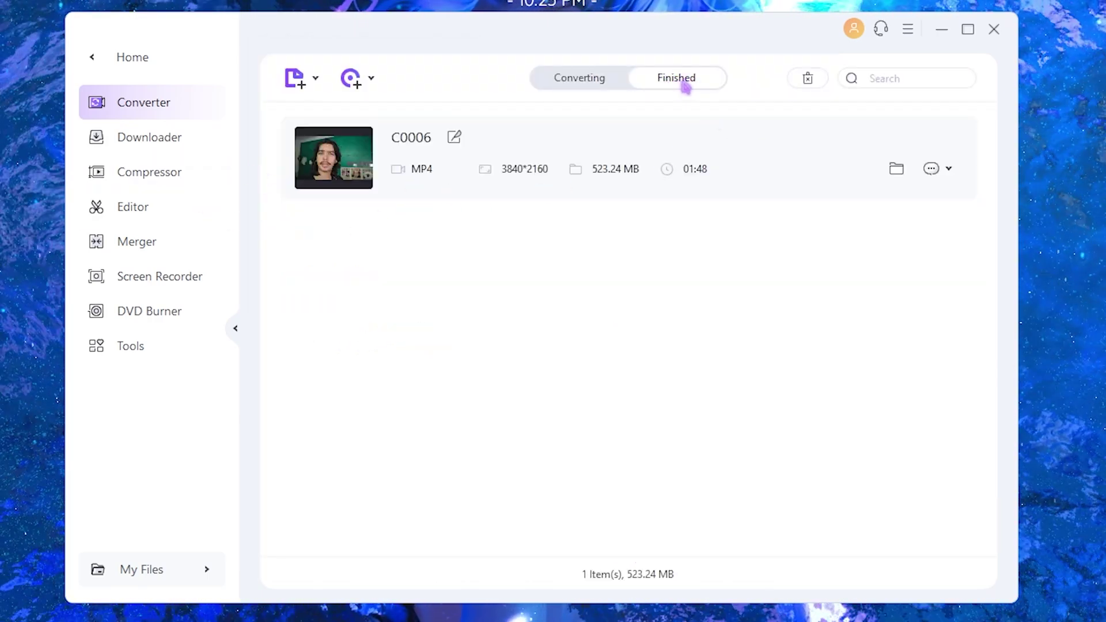
Select the finished C0006 entry and play it in UniConverter Player
{"action": "left_click", "coordinate": [440, 153]}
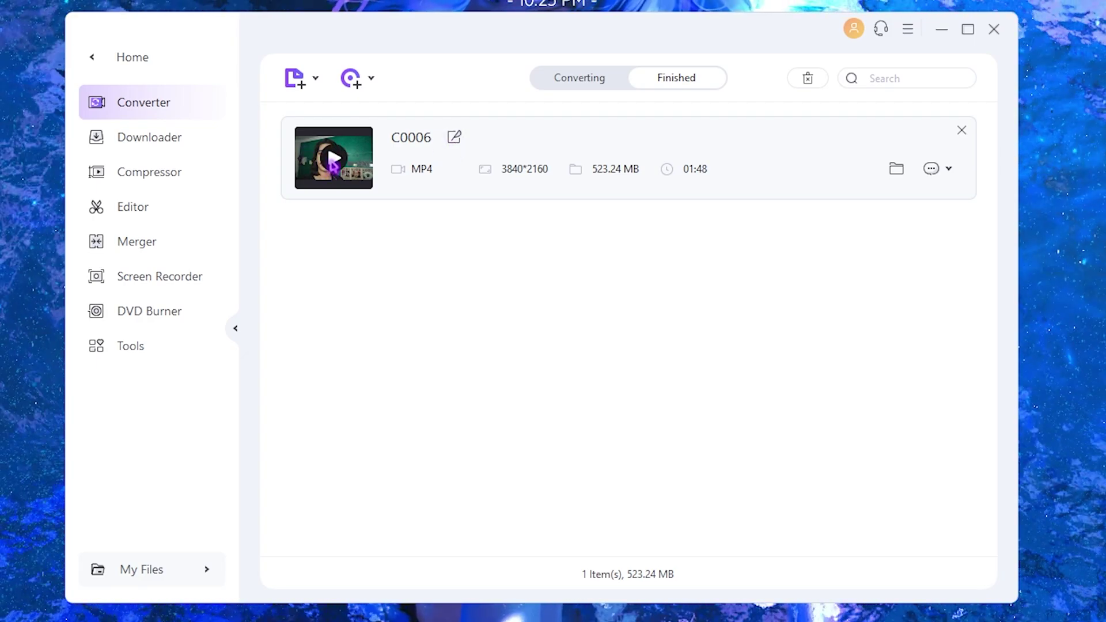
{"action": "left_click", "coordinate": [334, 157]}
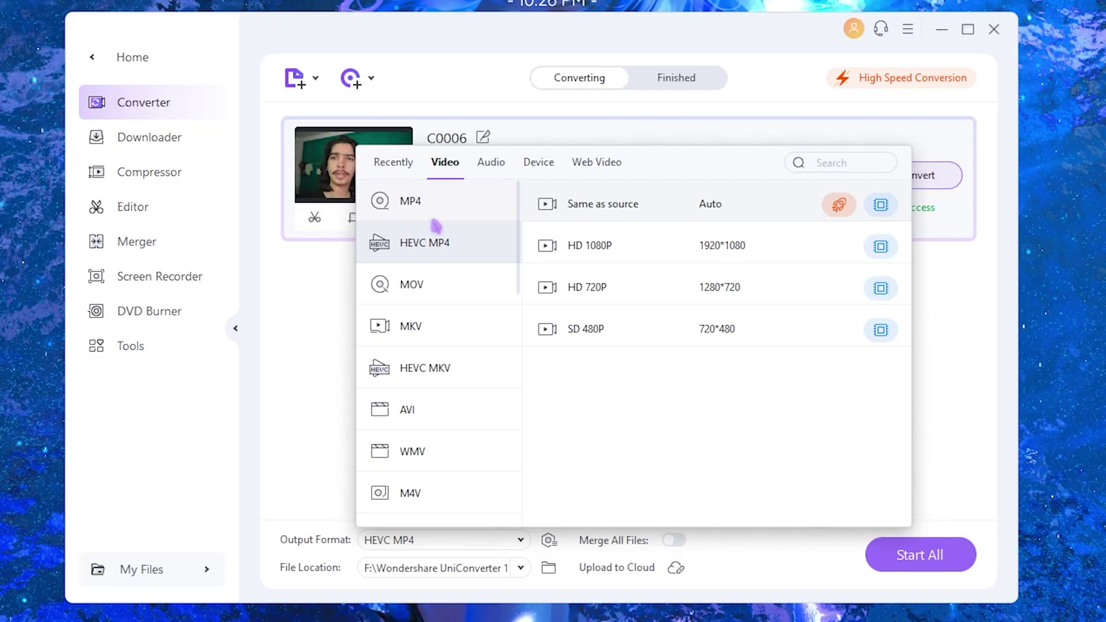
{"action": "left_click", "coordinate": [441, 209]}
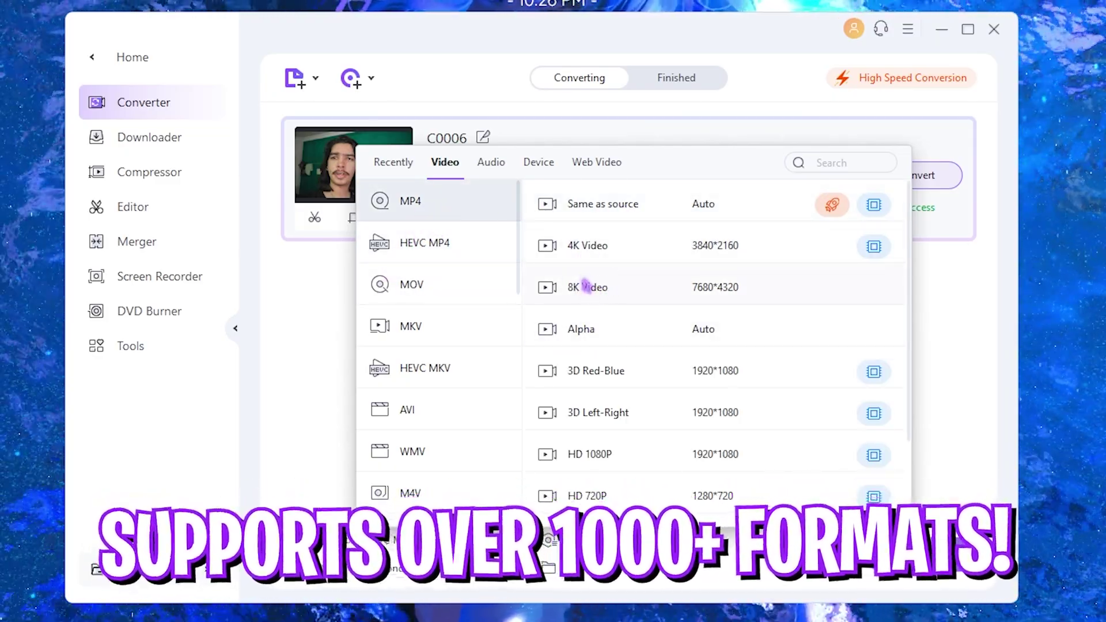
{"action": "left_click", "coordinate": [490, 164]}
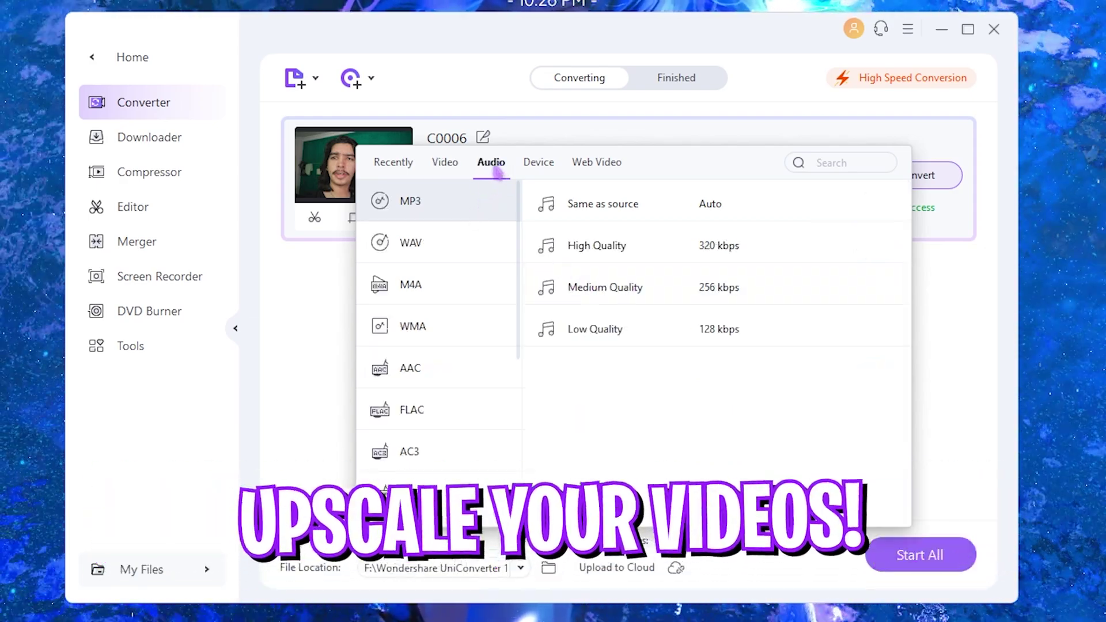
{"action": "scroll", "coordinate": [413, 426], "scroll_direction": "down", "scroll_amount": 5}
{"action": "scroll", "coordinate": [414, 429], "scroll_direction": "up", "scroll_amount": 5}
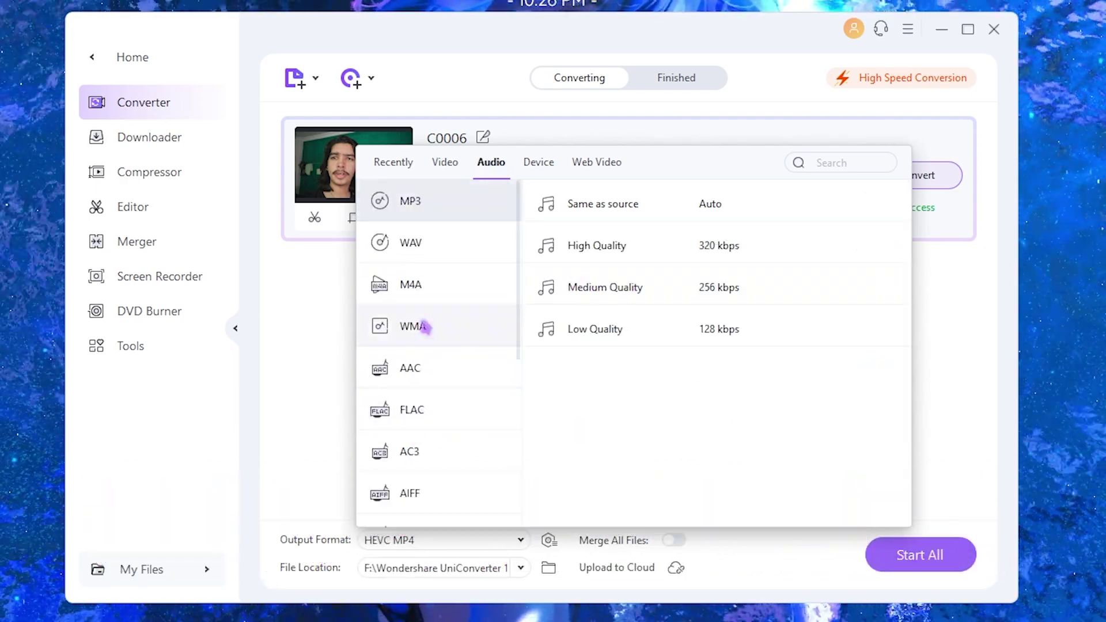
{"action": "left_click", "coordinate": [409, 283]}
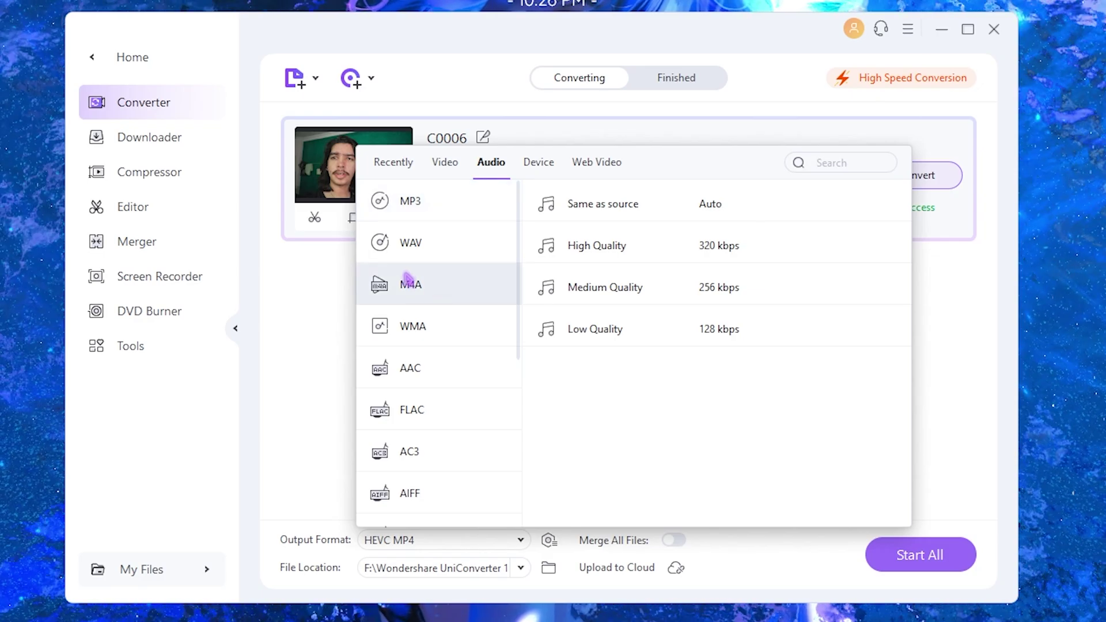
{"action": "left_click", "coordinate": [443, 256]}
{"action": "left_click", "coordinate": [433, 376]}
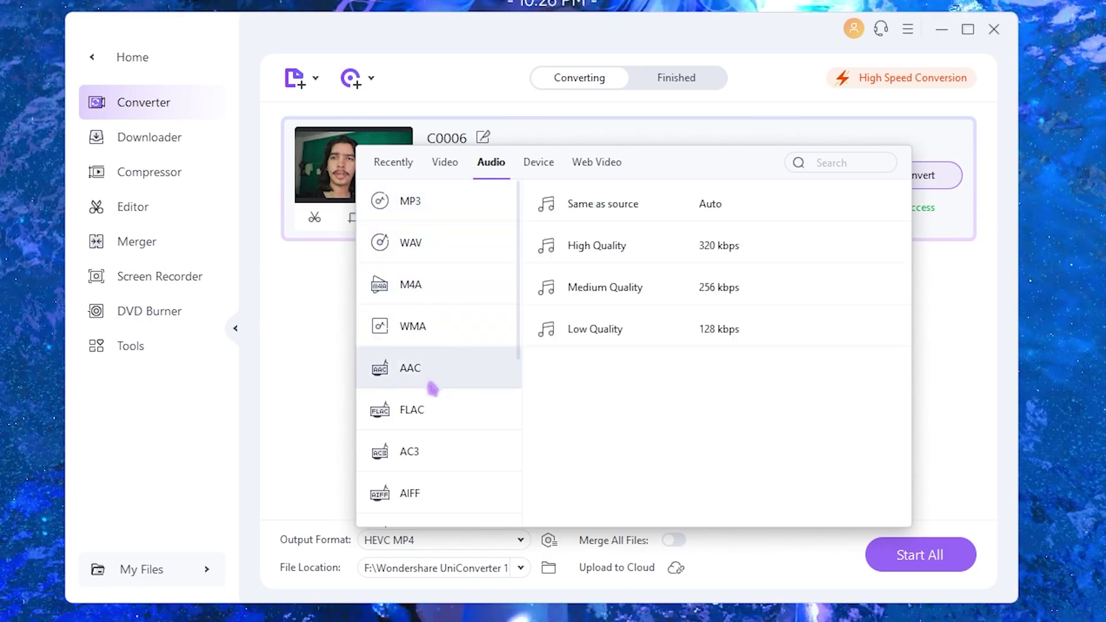
{"action": "scroll", "coordinate": [431, 403], "scroll_direction": "down", "scroll_amount": 3}
{"action": "left_click", "coordinate": [437, 290]}
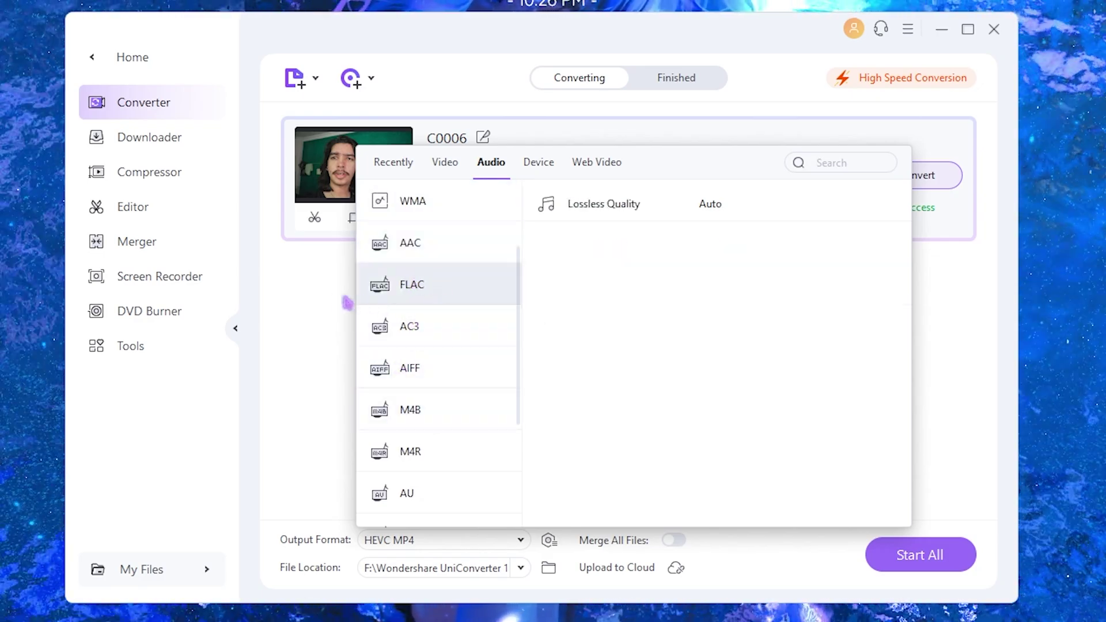
{"action": "left_click", "coordinate": [539, 163]}
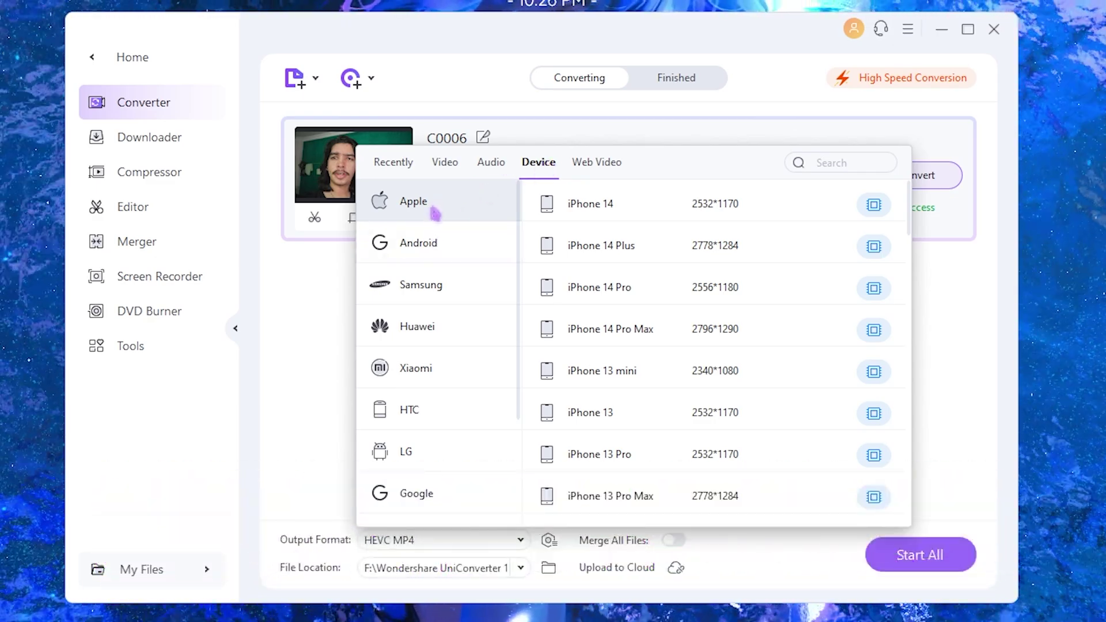
{"action": "left_click", "coordinate": [426, 255]}
{"action": "left_click", "coordinate": [386, 291]}
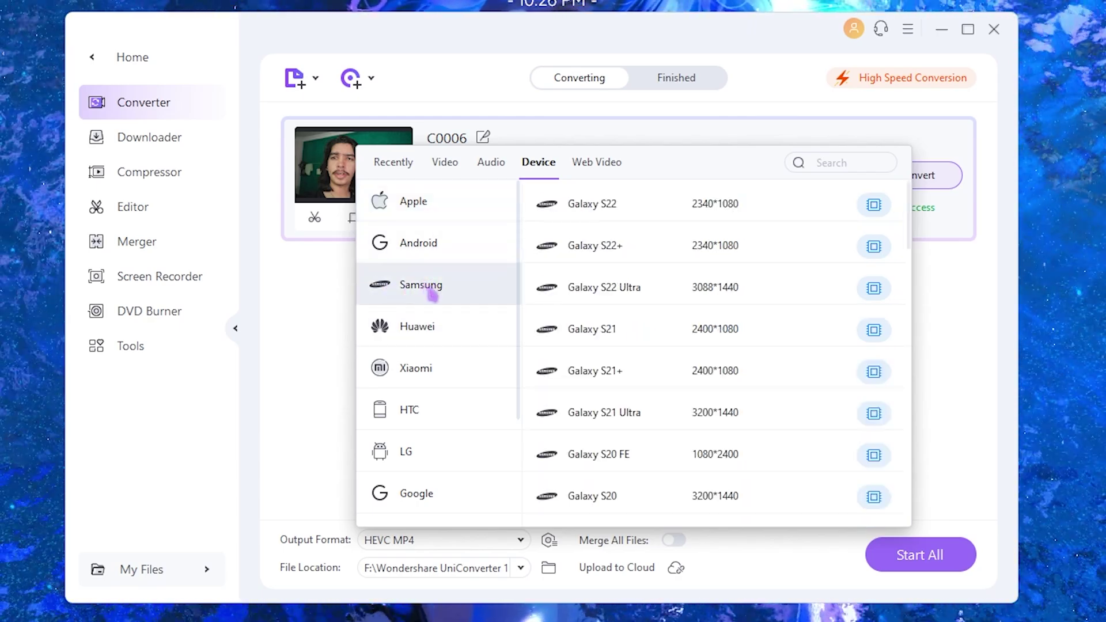
{"action": "scroll", "coordinate": [409, 345], "scroll_direction": "down", "scroll_amount": 3}
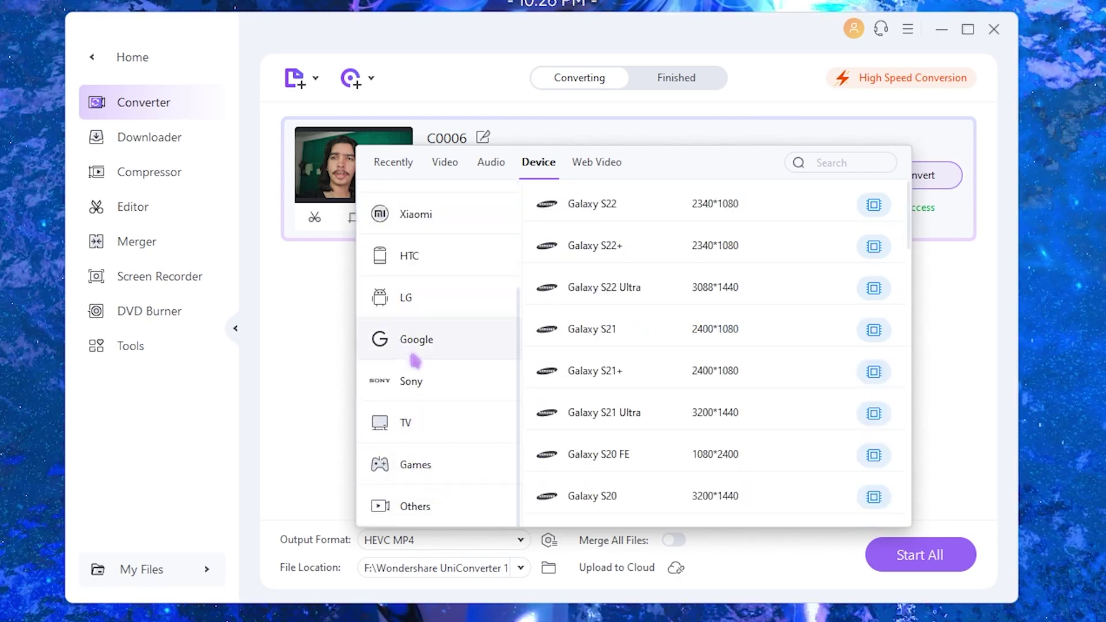
{"action": "left_click", "coordinate": [597, 161]}
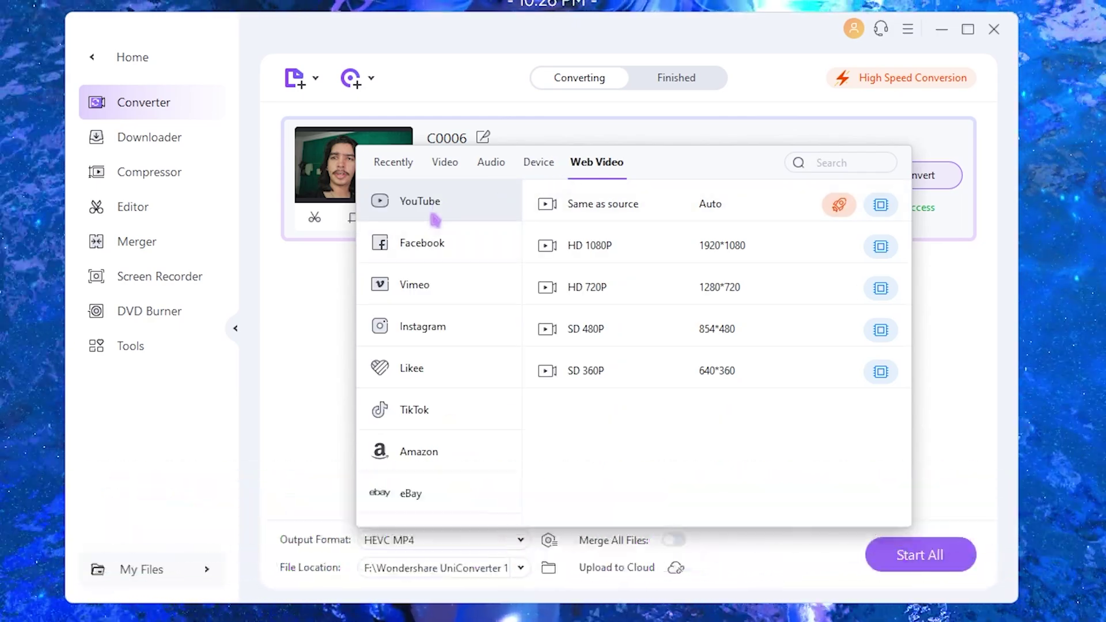
{"action": "left_click", "coordinate": [435, 257]}
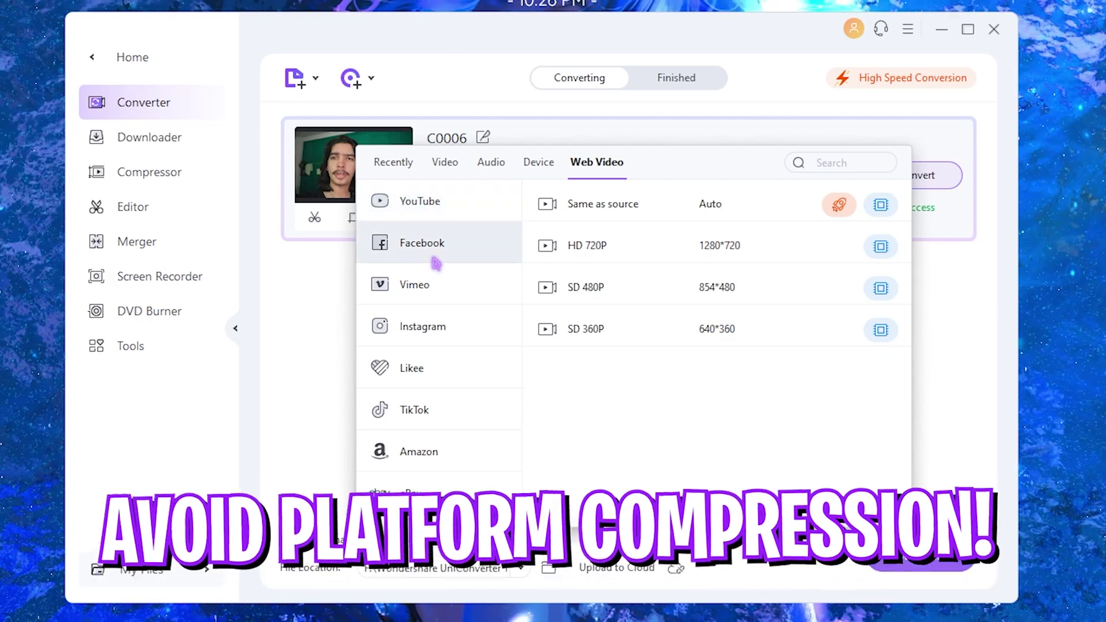
{"action": "left_click", "coordinate": [444, 322]}
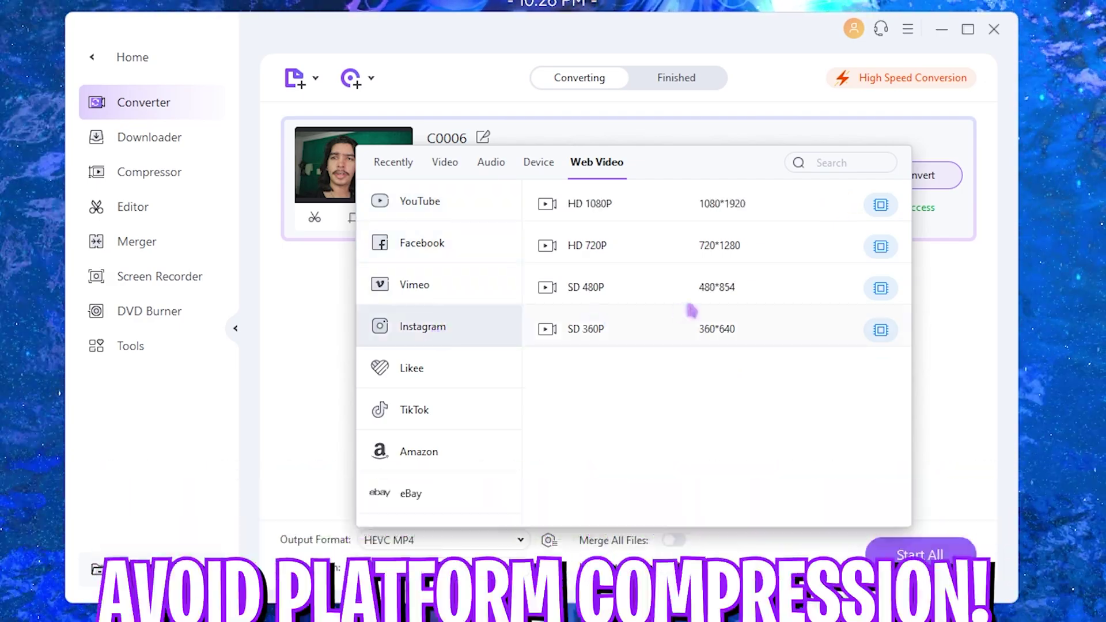
{"action": "left_click", "coordinate": [335, 337]}
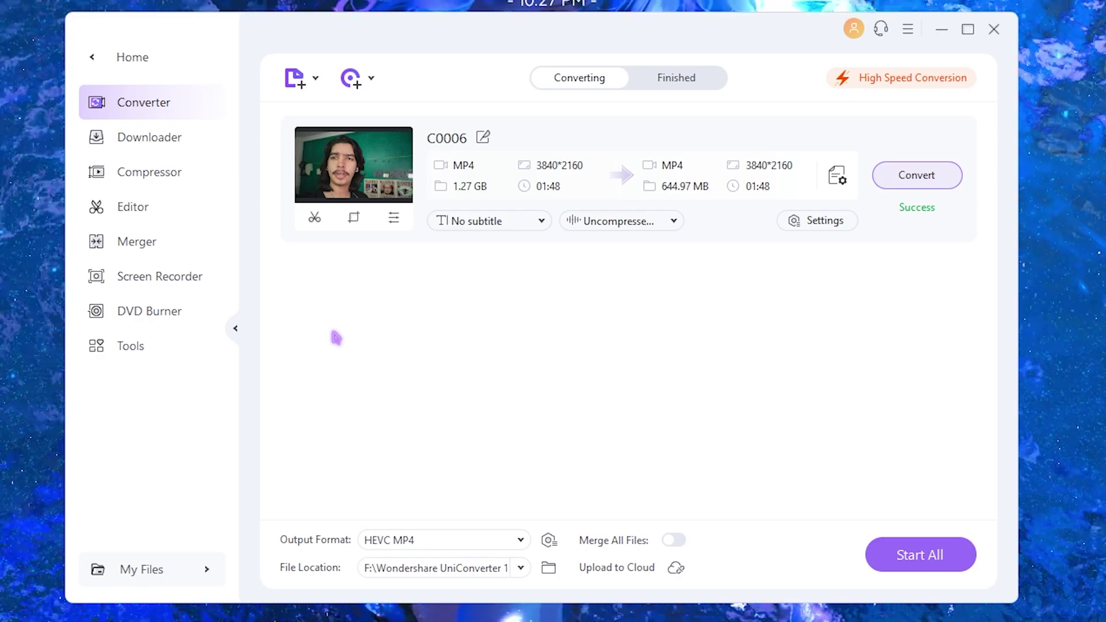
Set the Compressor's target file size to 80%, then move on to the Editor tools
{"action": "left_click", "coordinate": [125, 179]}
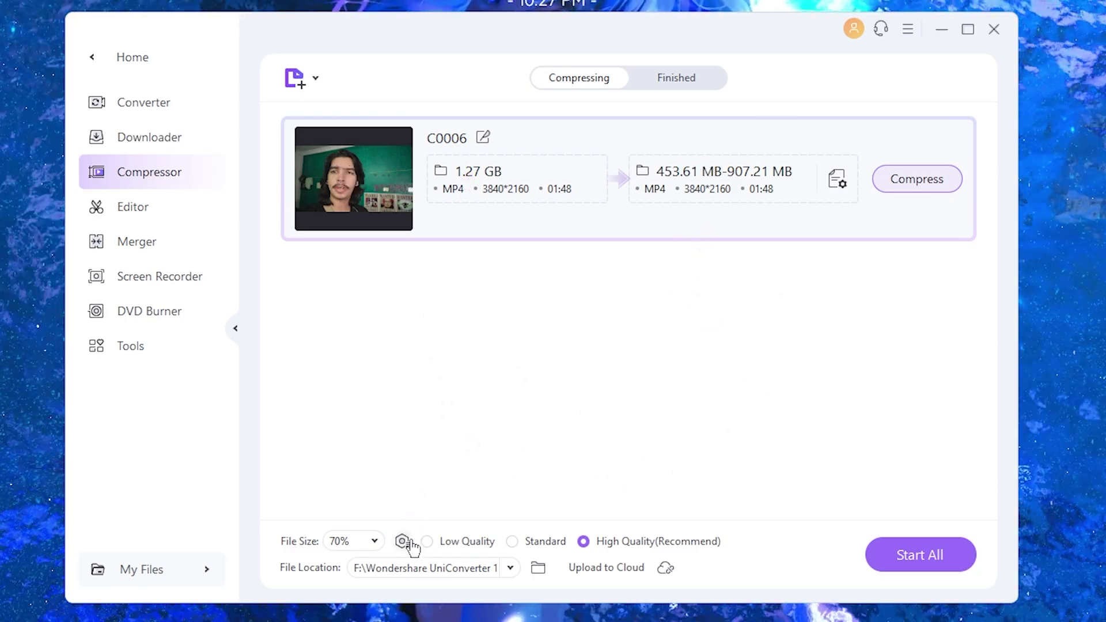
{"action": "left_click", "coordinate": [373, 542]}
{"action": "left_click", "coordinate": [339, 575]}
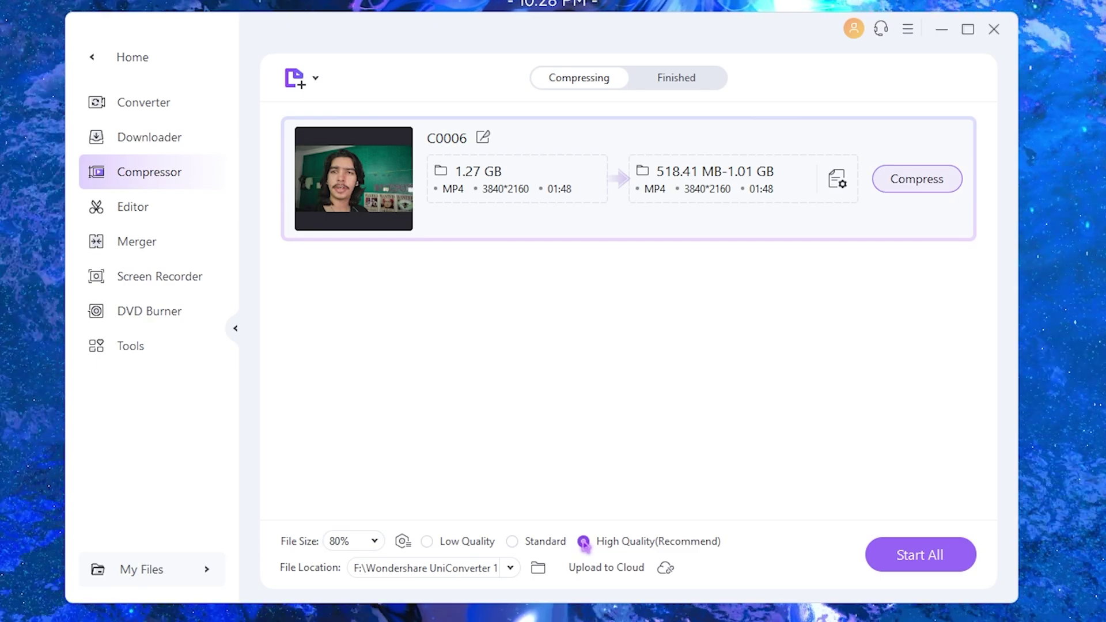
{"action": "left_click", "coordinate": [146, 219]}
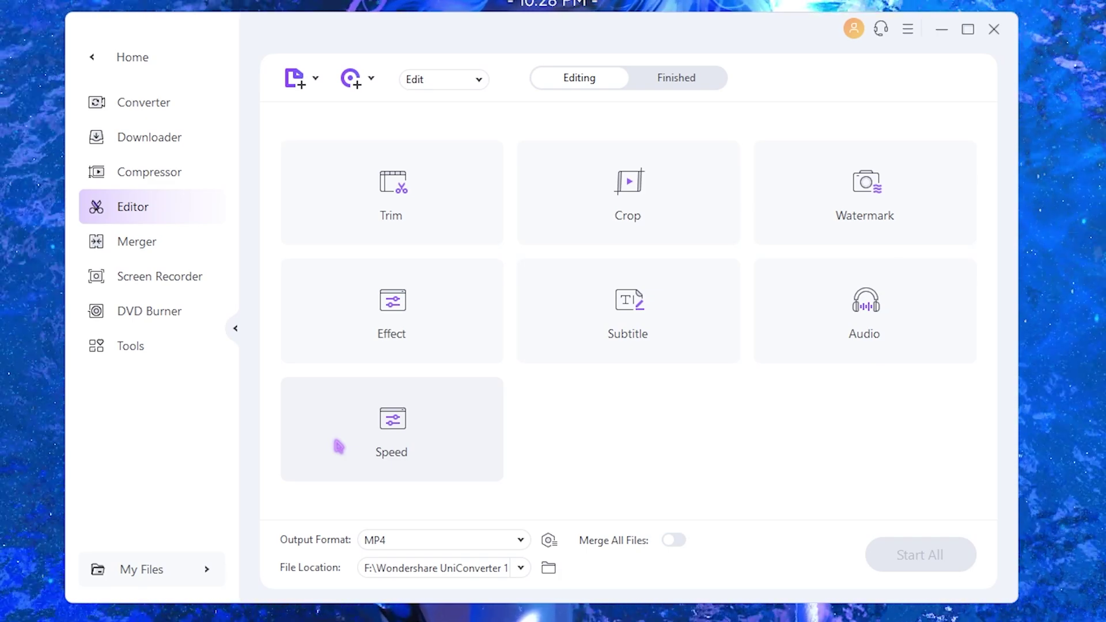
Go to the recording tools and start the Screen Recorder in Full Screen 1920 x 1080 mode
{"action": "left_click", "coordinate": [158, 278]}
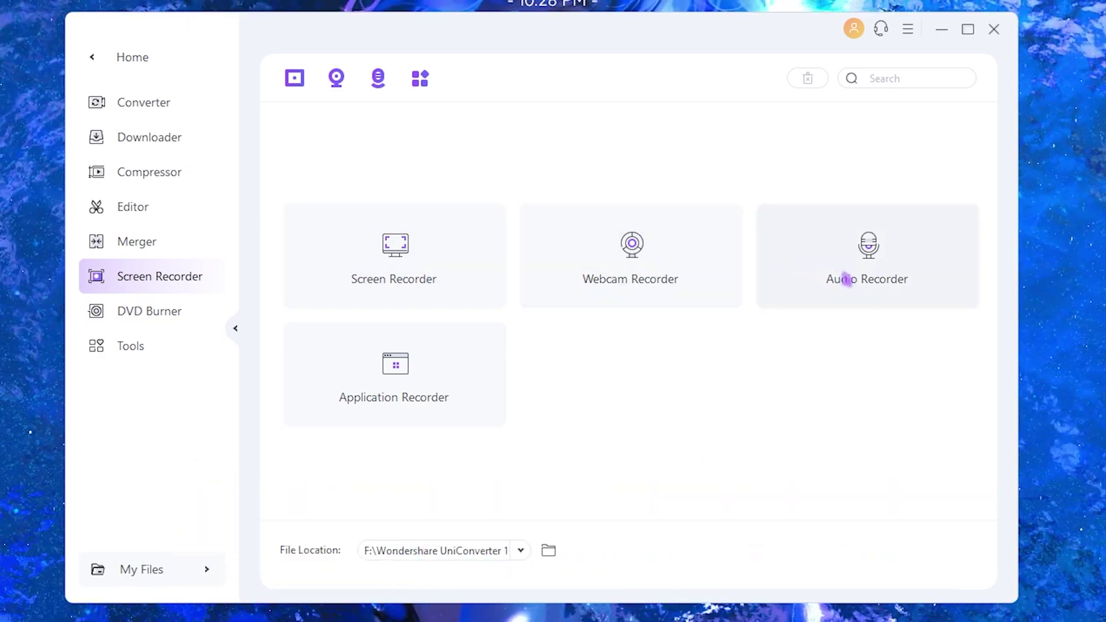
{"action": "left_click", "coordinate": [396, 259]}
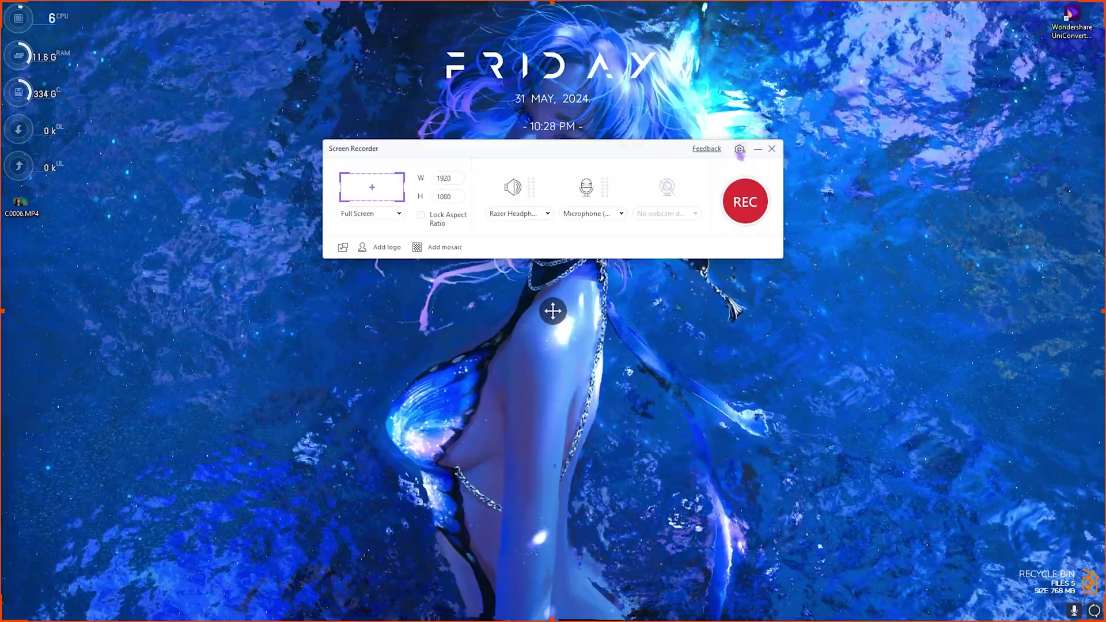
Set recording to 60 fps, High quality, MP4, with hidden controls and GPU support
{"action": "left_click", "coordinate": [739, 151]}
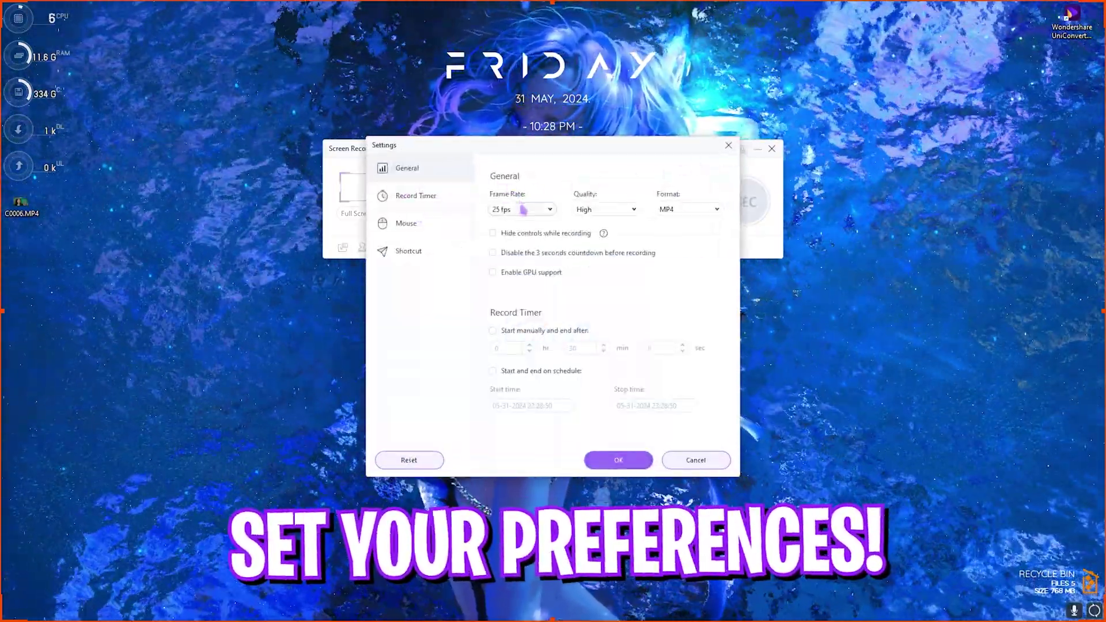
{"action": "left_click", "coordinate": [523, 210]}
{"action": "left_click", "coordinate": [505, 259]}
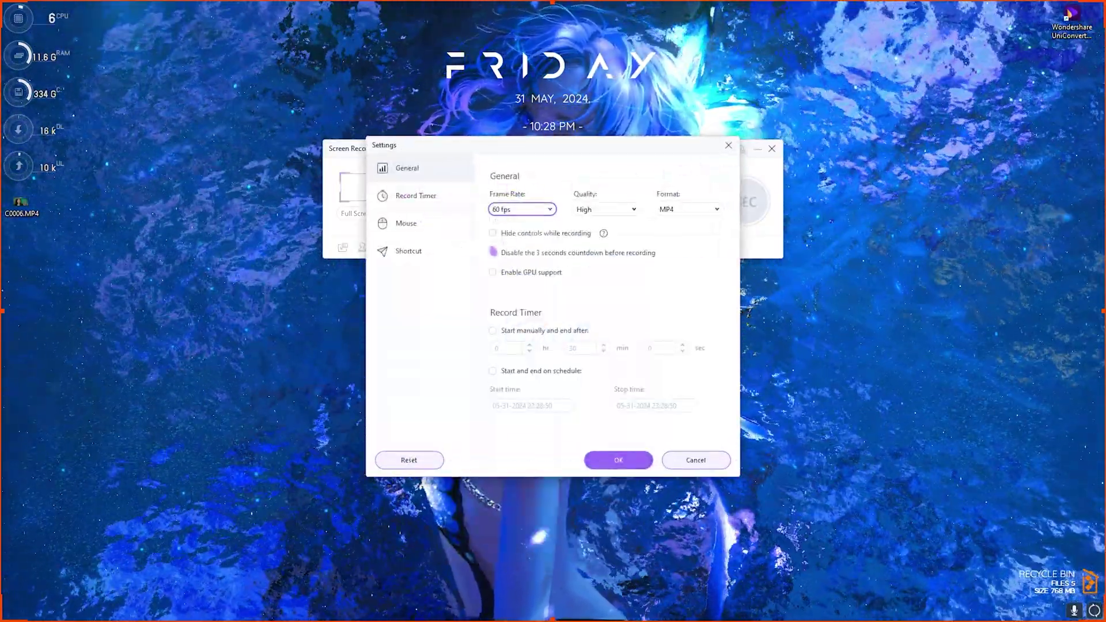
{"action": "left_click", "coordinate": [591, 210]}
{"action": "left_click", "coordinate": [593, 242]}
{"action": "left_click", "coordinate": [683, 211]}
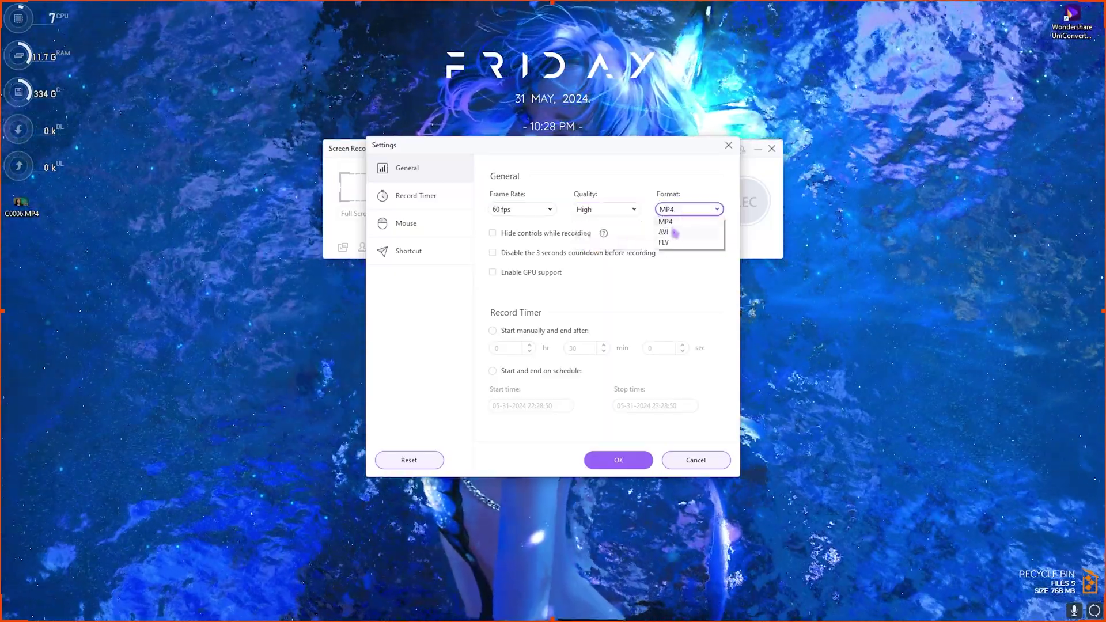
{"action": "left_click", "coordinate": [672, 223]}
{"action": "left_click", "coordinate": [510, 236]}
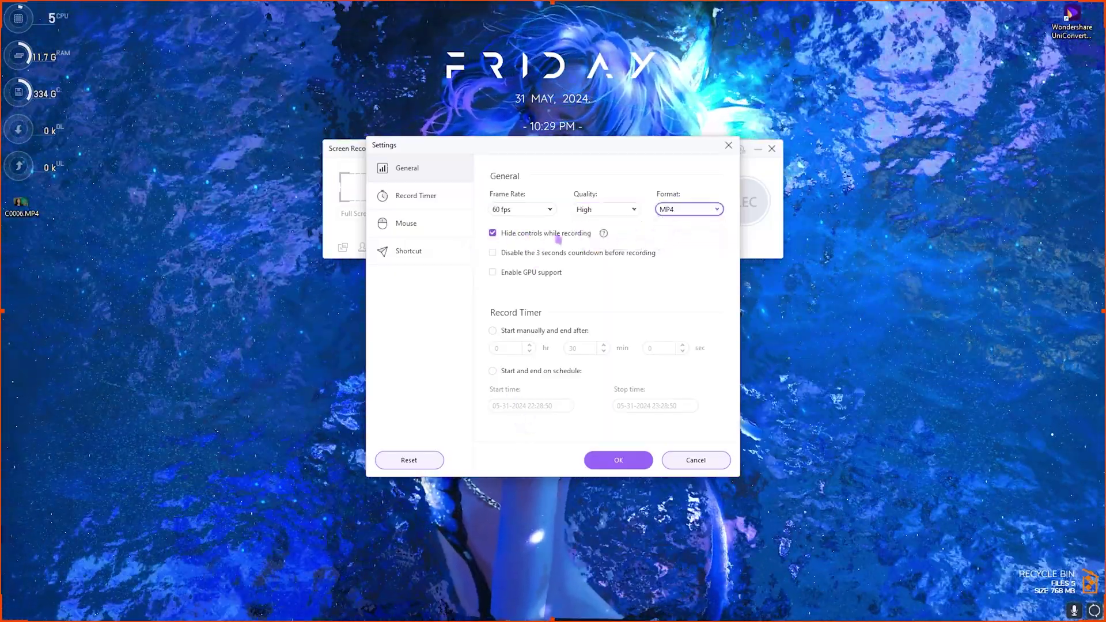
{"action": "left_click", "coordinate": [490, 272]}
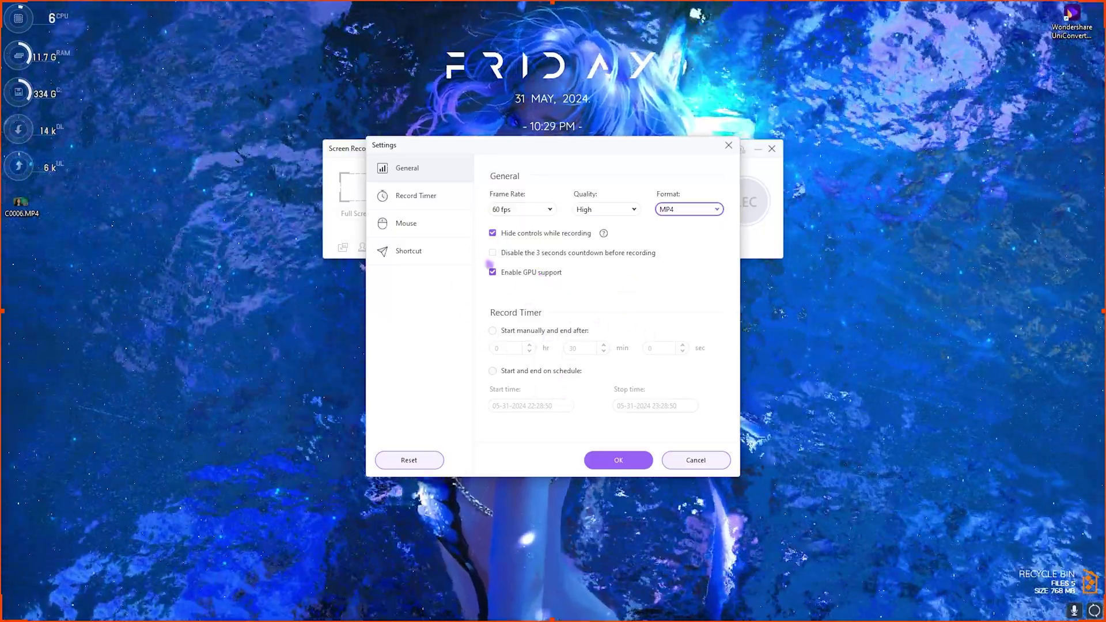
Review the record timer, mouse settings and the Pause/Continue recording shortcut
{"action": "left_click", "coordinate": [443, 203]}
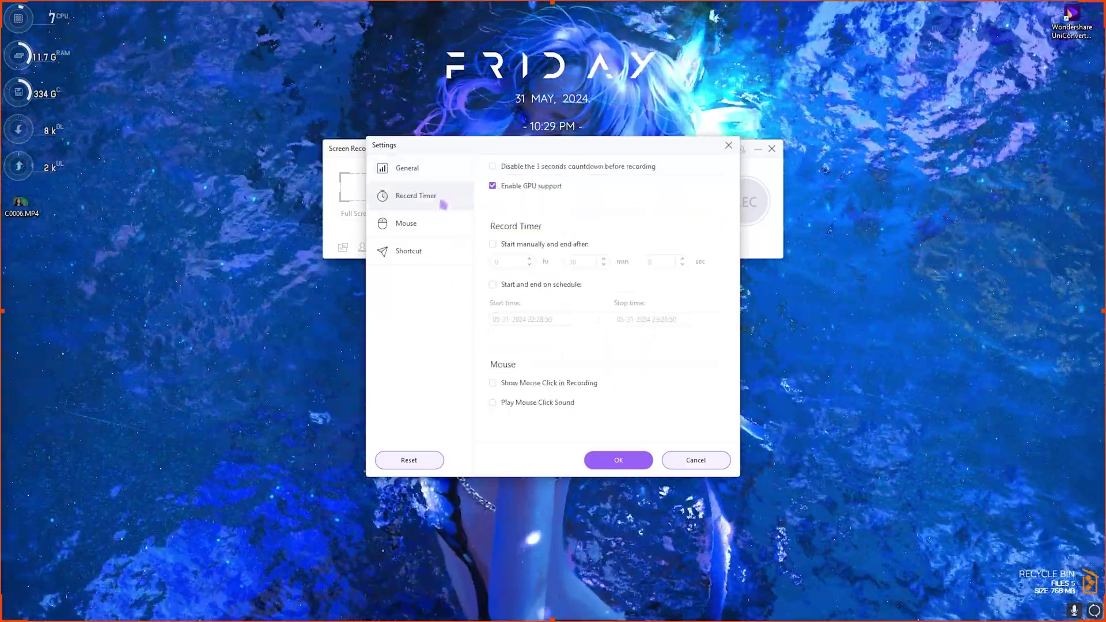
{"action": "left_click", "coordinate": [427, 223]}
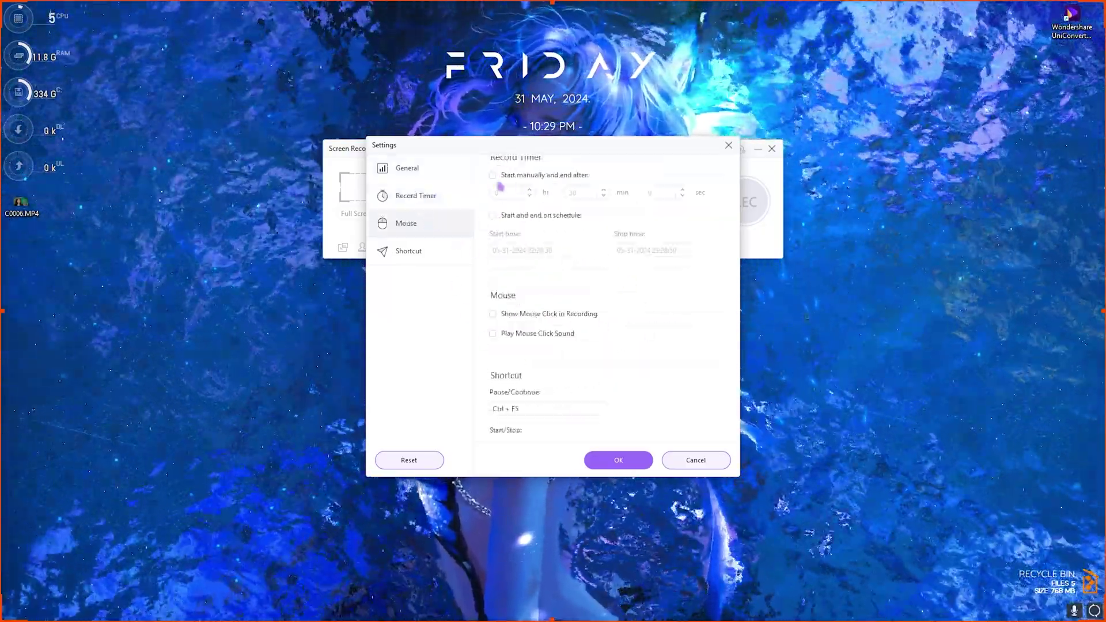
{"action": "scroll", "coordinate": [500, 187], "scroll_direction": "up", "scroll_amount": 3}
{"action": "scroll", "coordinate": [505, 265], "scroll_direction": "down", "scroll_amount": 3}
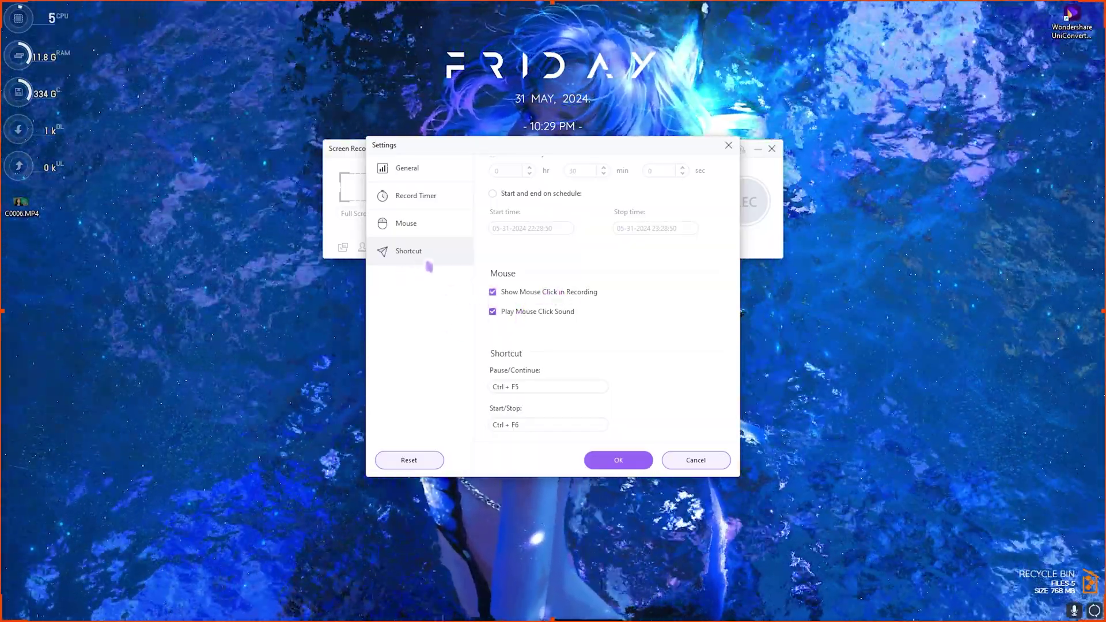
{"action": "left_click", "coordinate": [430, 262]}
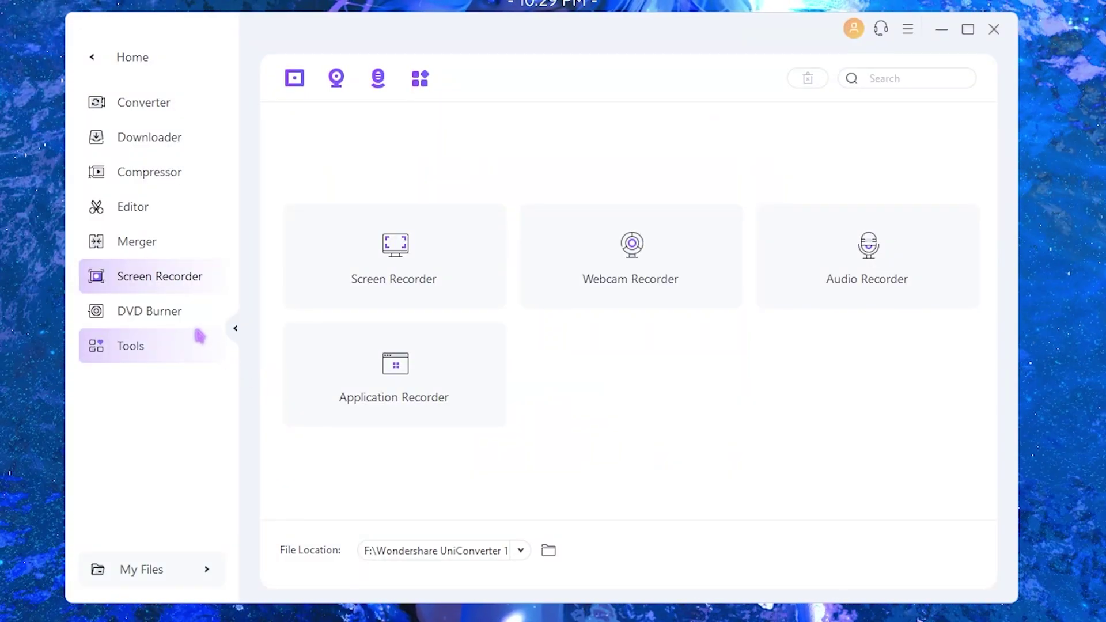
View the DVD Burner, then browse the AI Lab tools grid, including AI Video Enhancer and Vocal Remover
{"action": "left_click", "coordinate": [140, 321]}
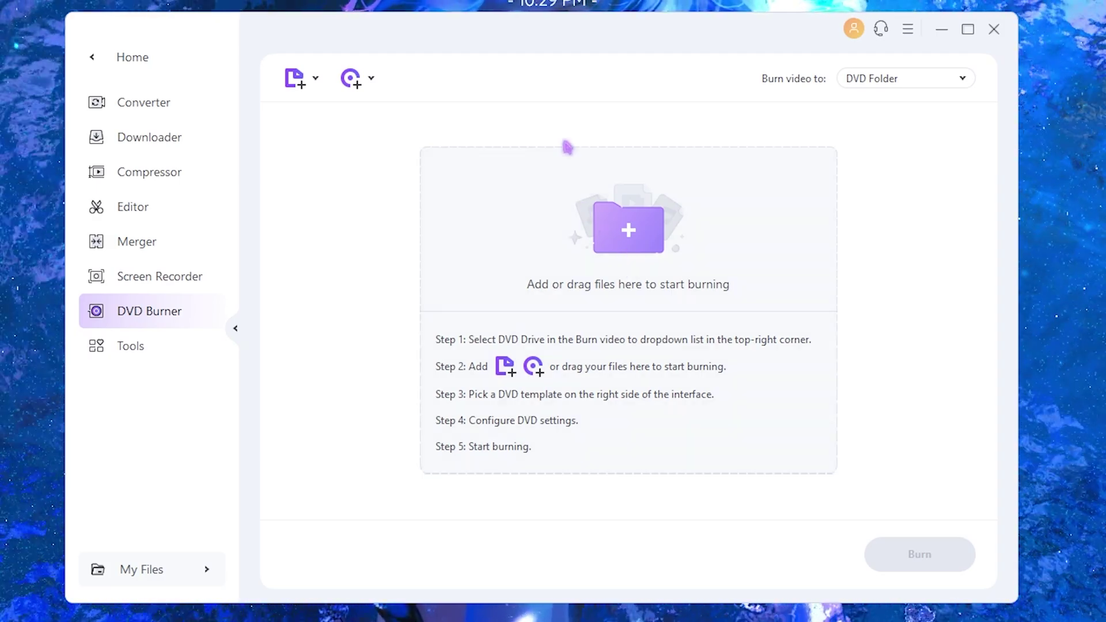
{"action": "left_click", "coordinate": [129, 348]}
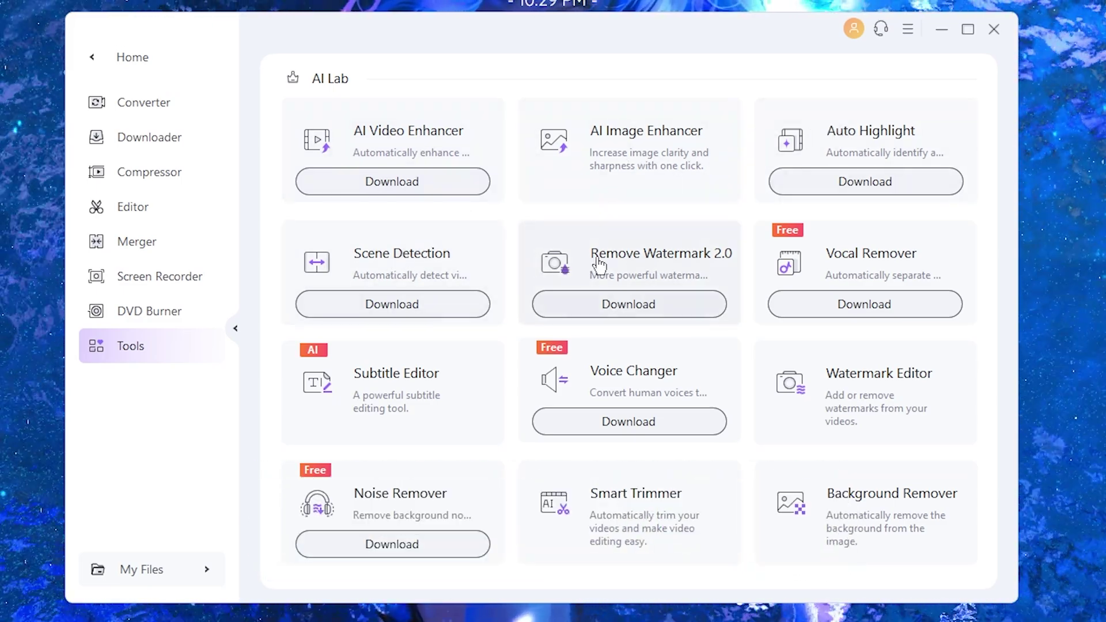
{"action": "scroll", "coordinate": [465, 457], "scroll_direction": "down", "scroll_amount": 2}
{"action": "scroll", "coordinate": [468, 456], "scroll_direction": "up", "scroll_amount": 2}
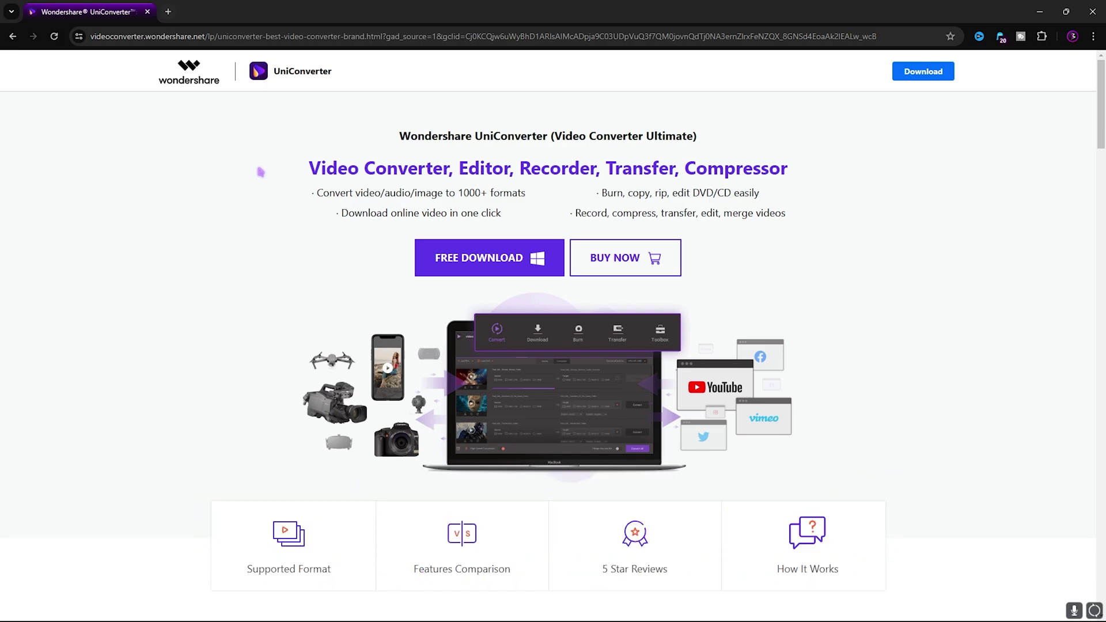
{"action": "scroll", "coordinate": [261, 171], "scroll_direction": "down", "scroll_amount": 10}
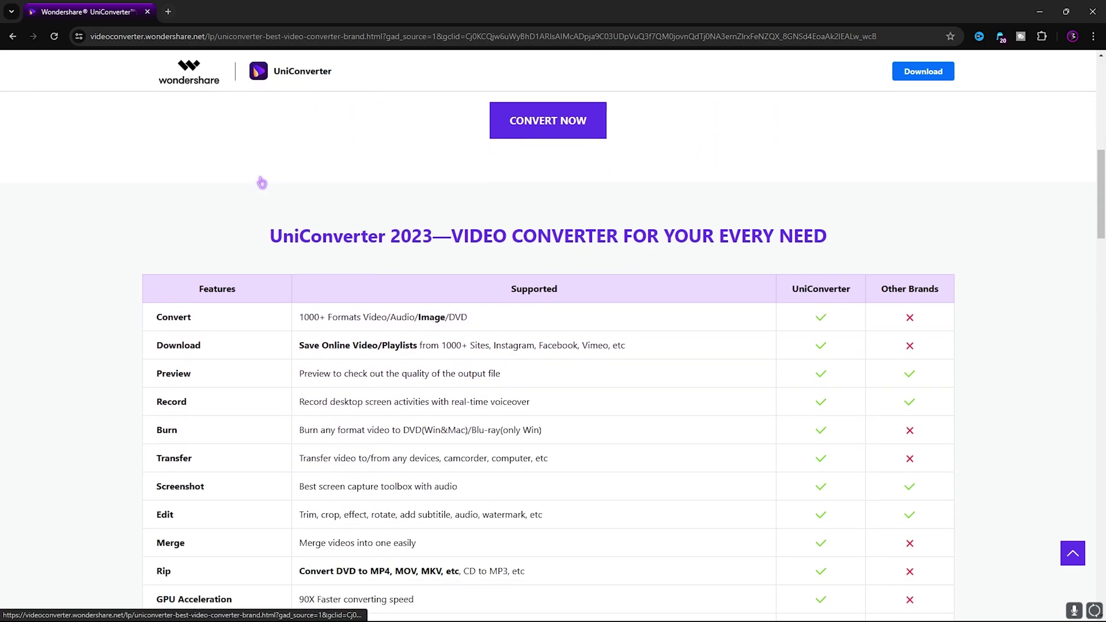
{"action": "scroll", "coordinate": [260, 181], "scroll_direction": "down", "scroll_amount": 7}
{"action": "scroll", "coordinate": [222, 291], "scroll_direction": "up", "scroll_amount": 4}
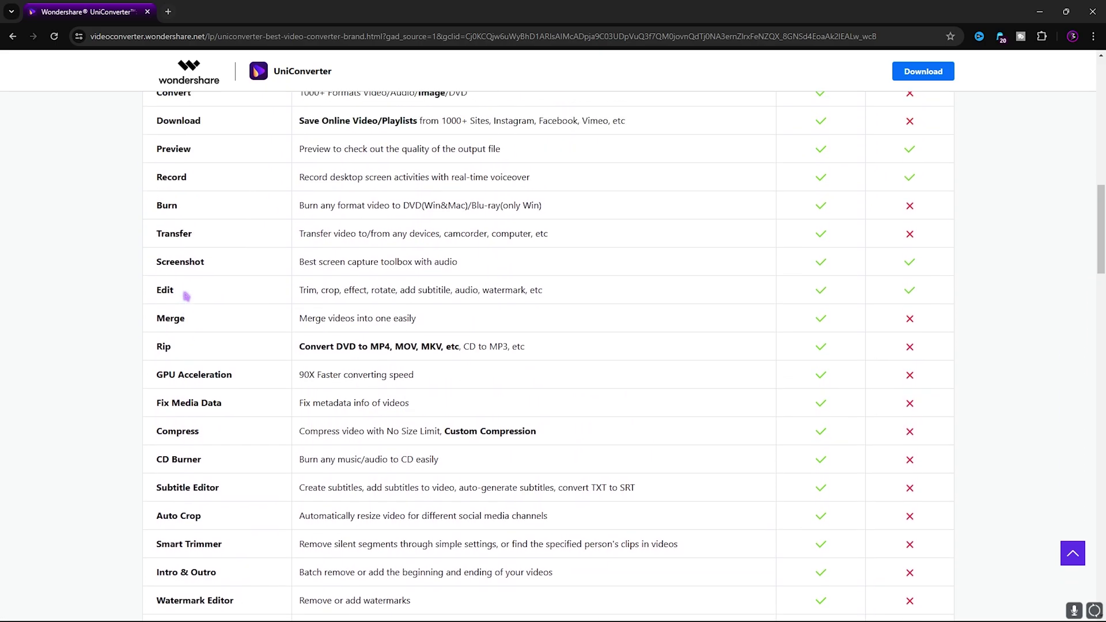
{"action": "scroll", "coordinate": [186, 296], "scroll_direction": "up", "scroll_amount": 1}
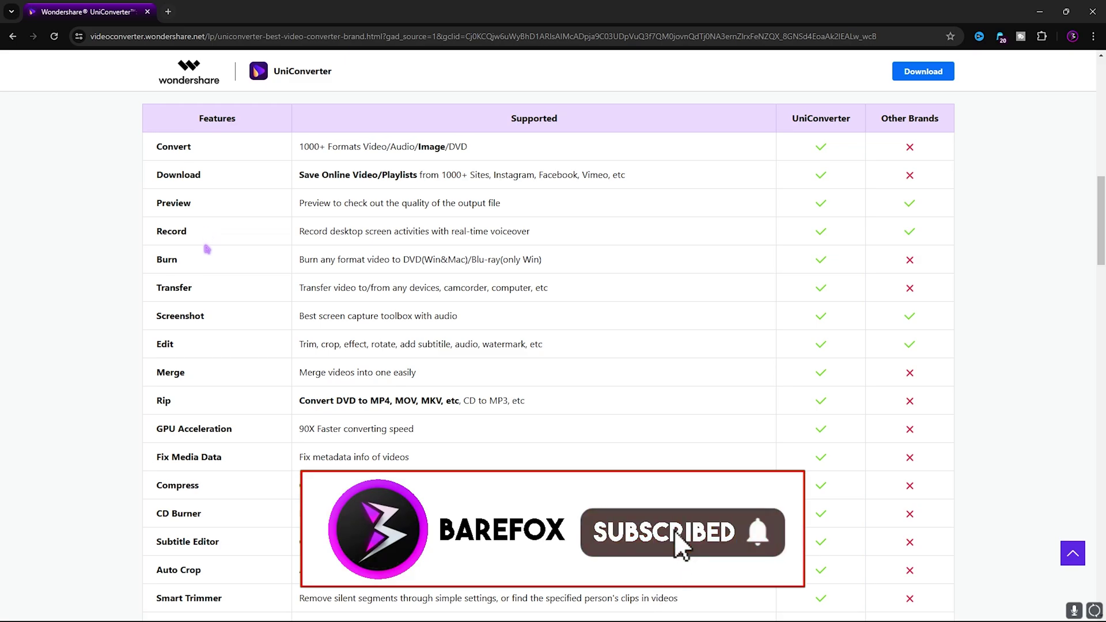
{"action": "scroll", "coordinate": [208, 251], "scroll_direction": "down", "scroll_amount": 3}
{"action": "scroll", "coordinate": [208, 256], "scroll_direction": "down", "scroll_amount": 2}
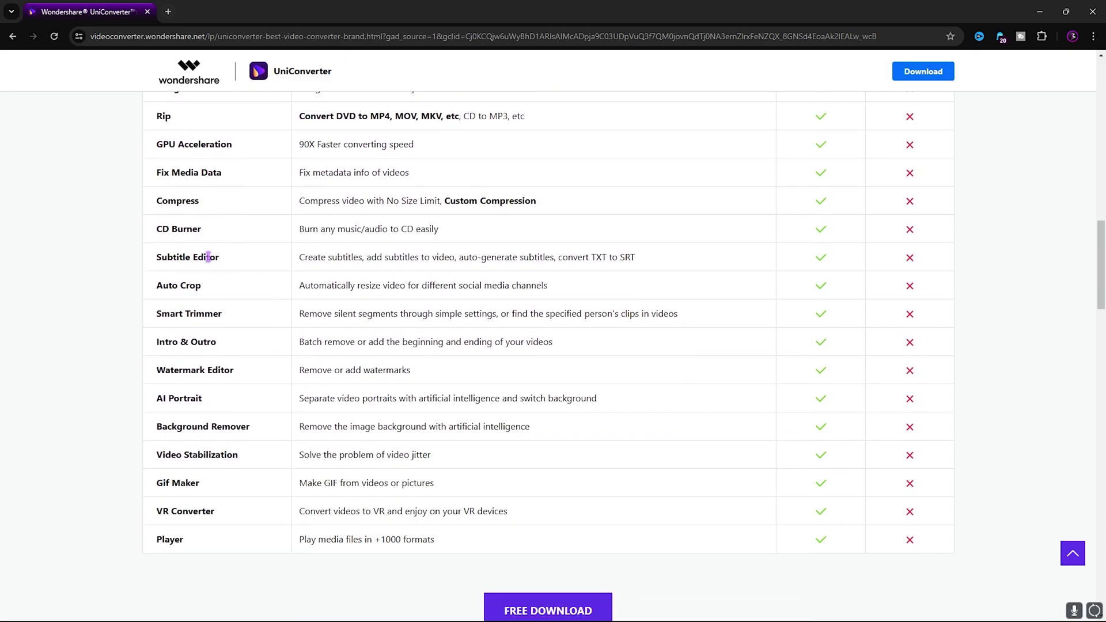
{"action": "scroll", "coordinate": [208, 257], "scroll_direction": "down", "scroll_amount": 6}
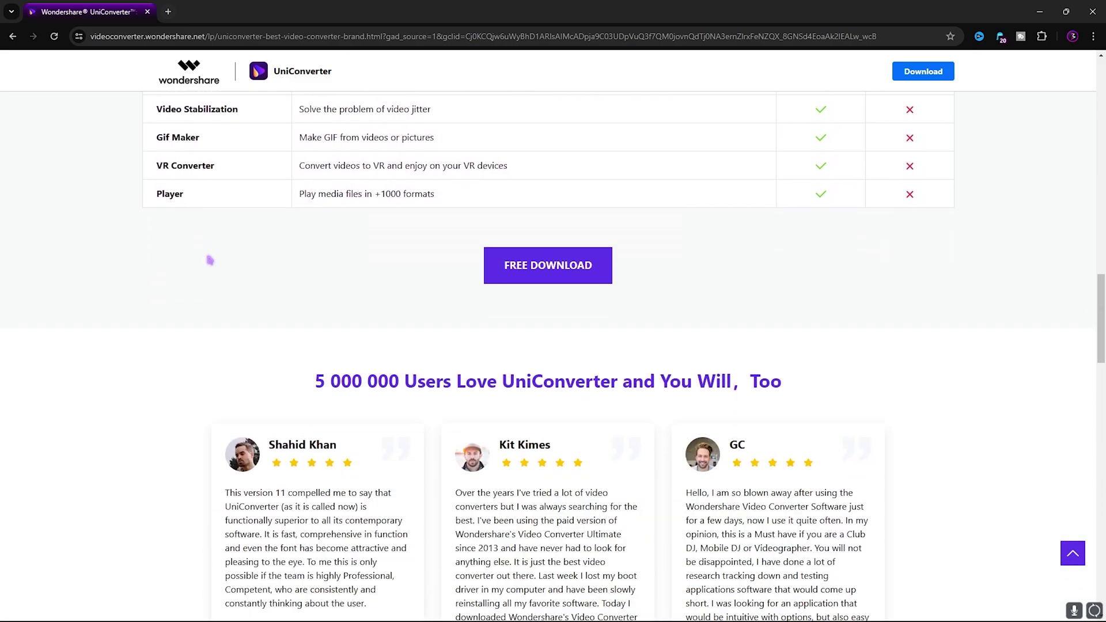
{"action": "scroll", "coordinate": [210, 261], "scroll_direction": "up", "scroll_amount": 20}
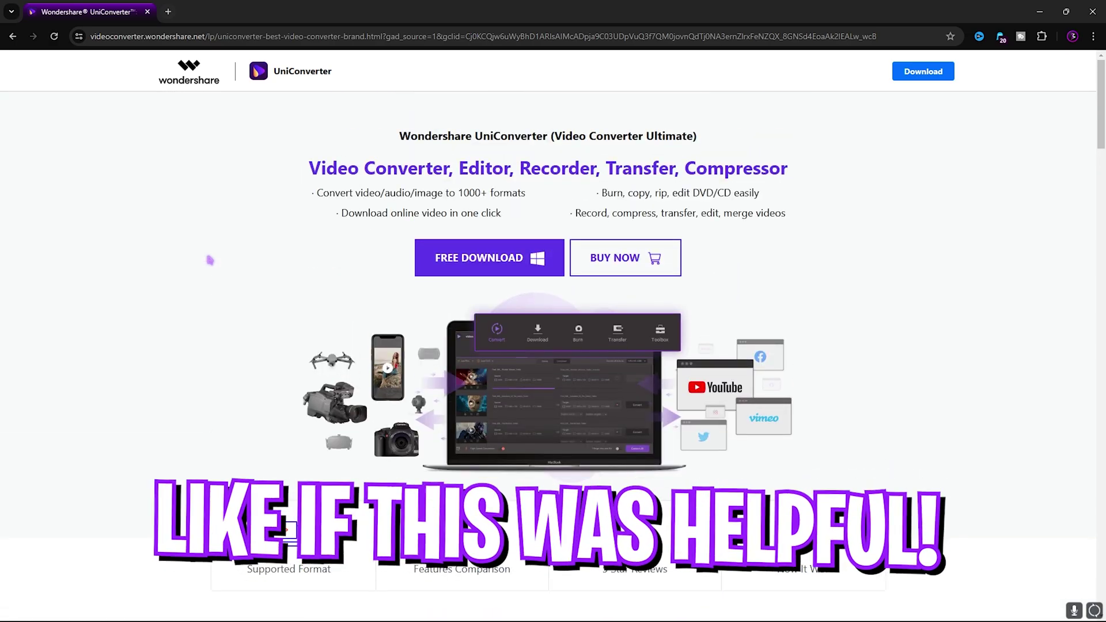